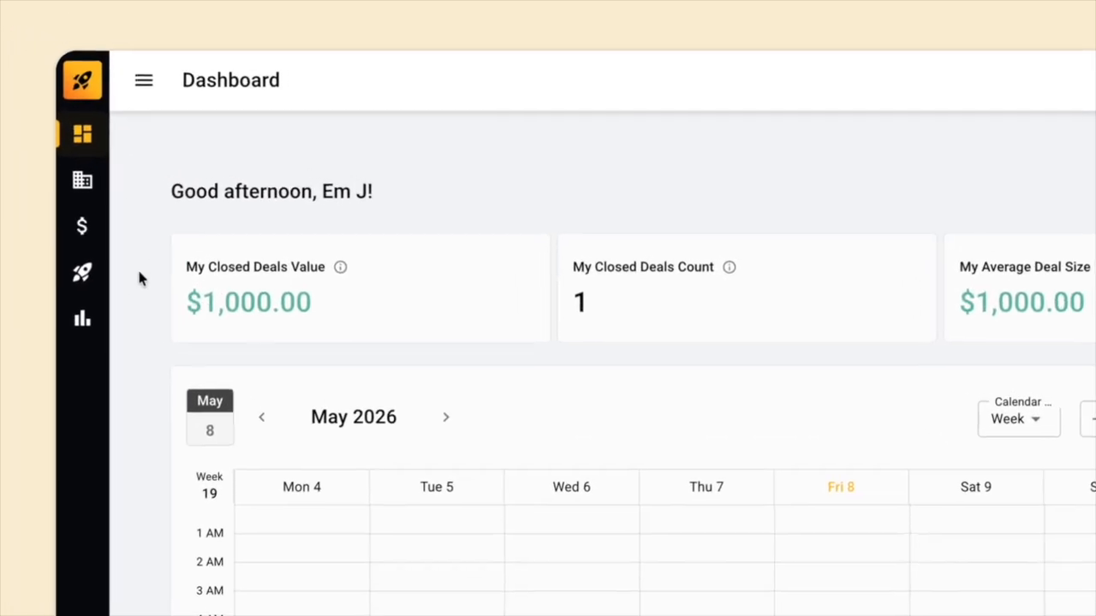
Create a new lead generation form named "demo".
left_click(59, 165)
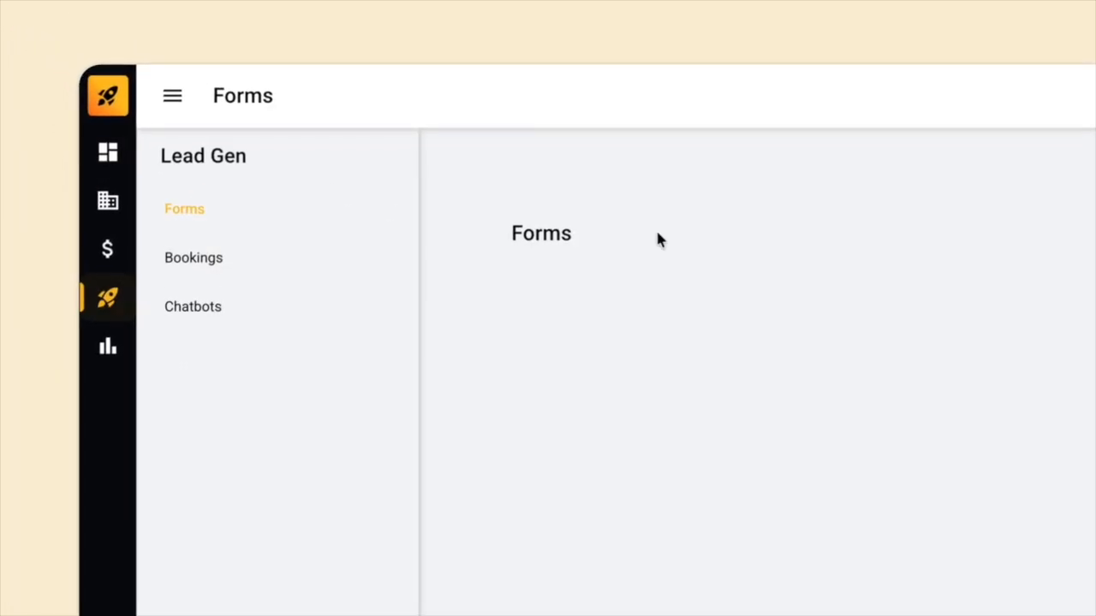
left_click(974, 130)
left_click(631, 305)
type("demo")
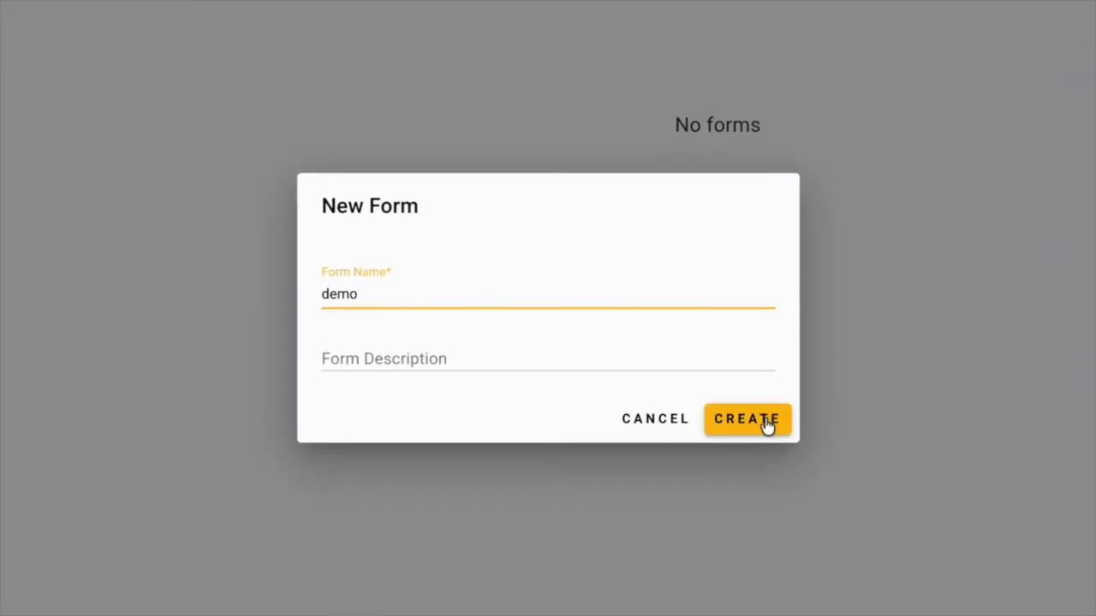
left_click(767, 426)
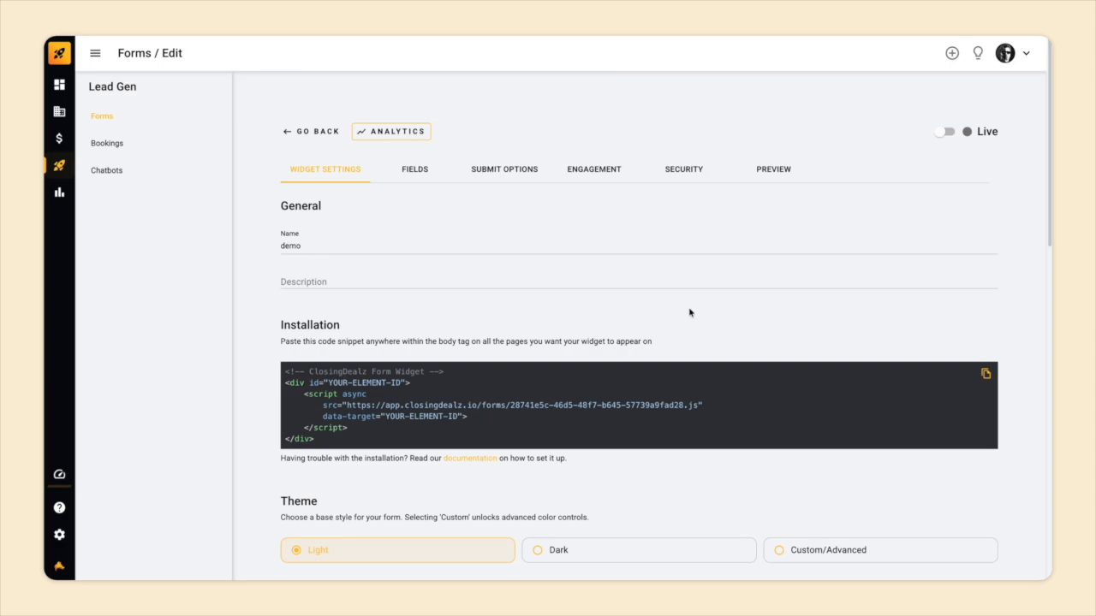
Try the Dark theme on the form and switch back to Light.
scroll(689, 313, "down", 3)
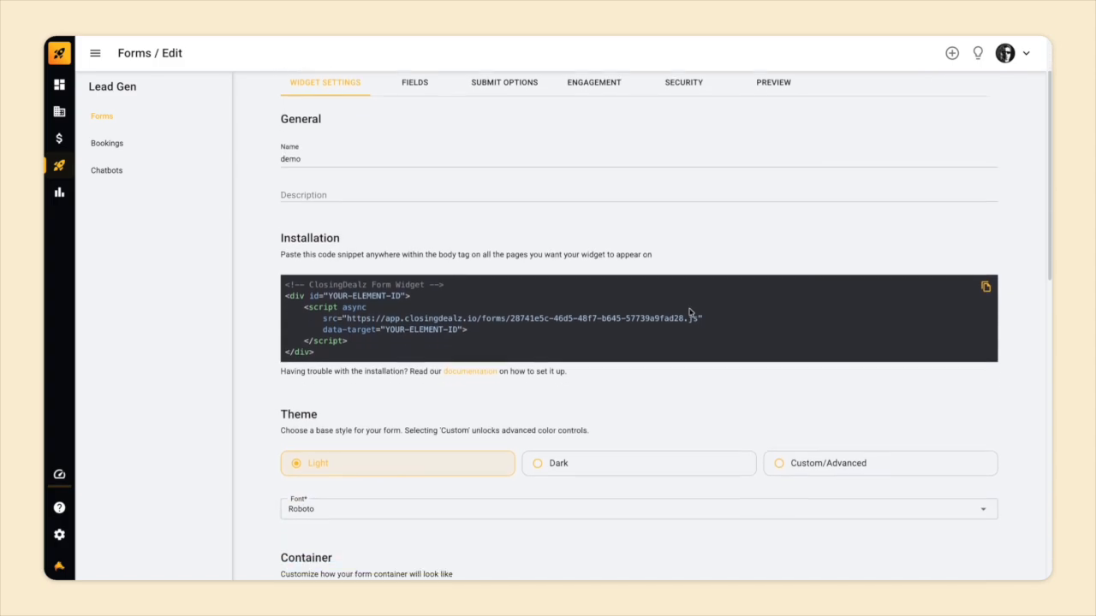
scroll(689, 313, "down", 6)
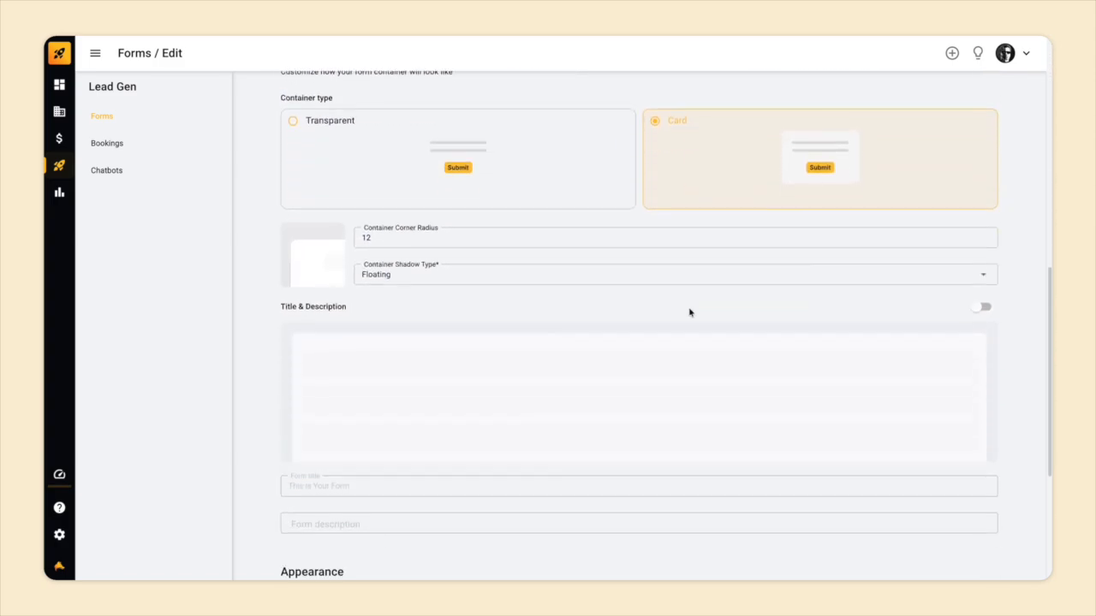
scroll(689, 312, "down", 2)
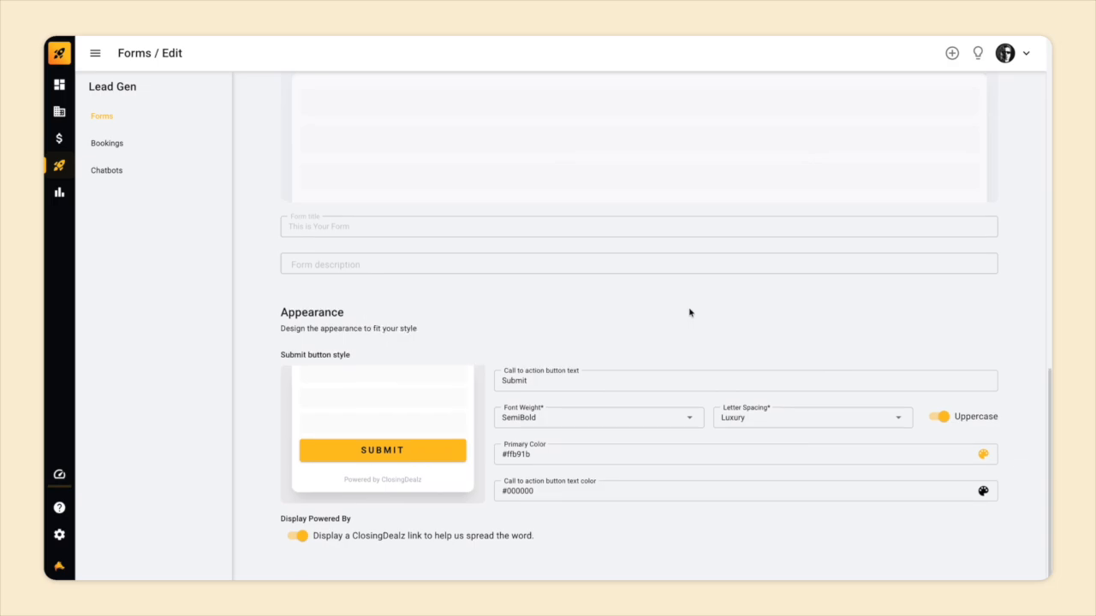
scroll(690, 313, "up", 6)
scroll(690, 312, "up", 3)
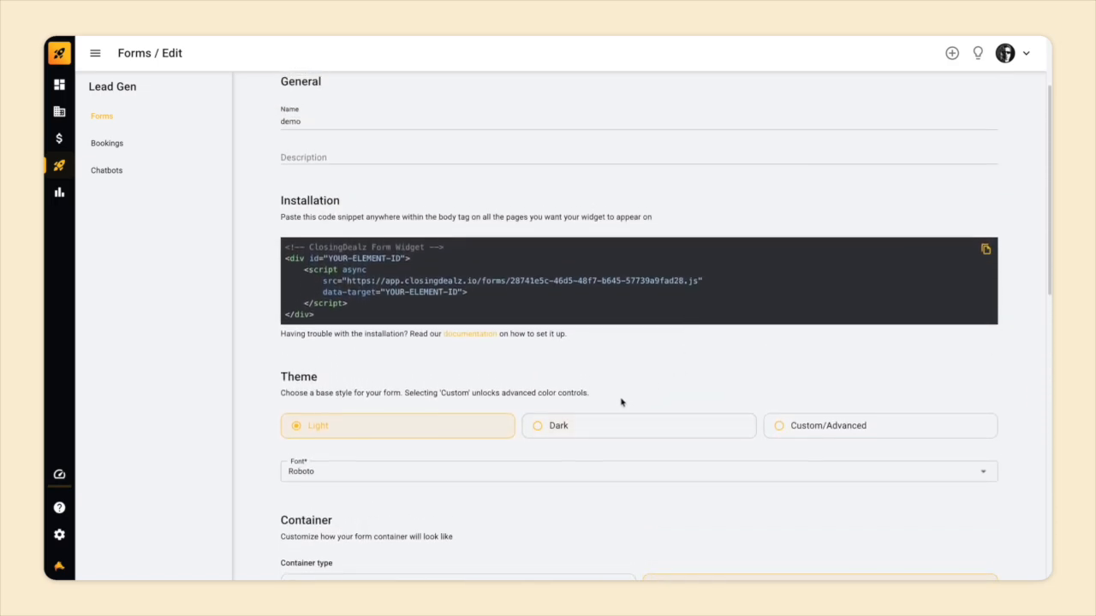
left_click(587, 427)
scroll(587, 427, "down", 3)
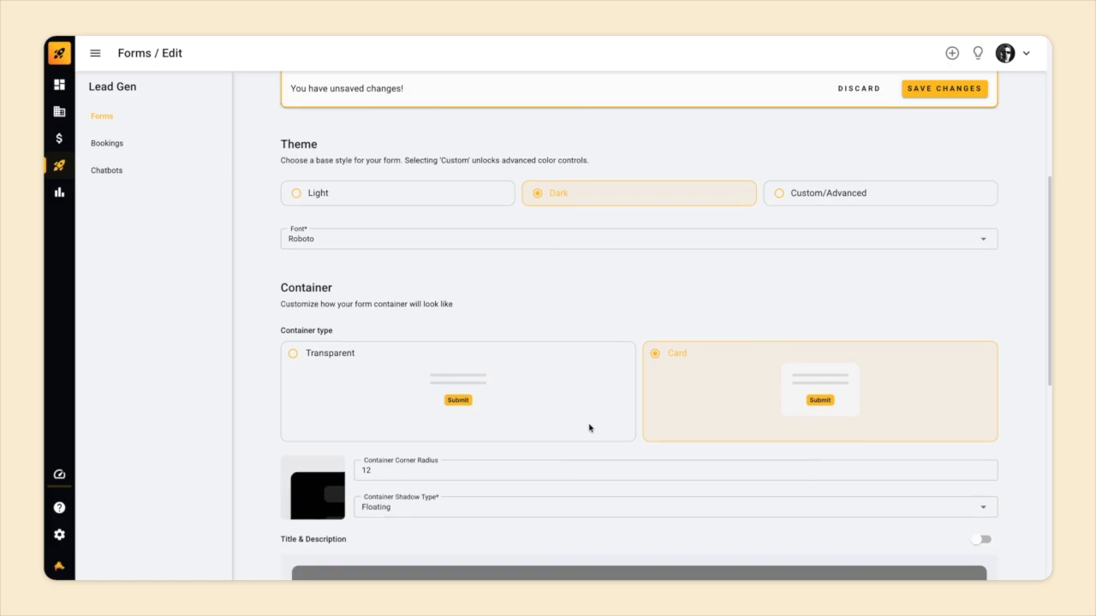
left_click(467, 200)
left_click(475, 233)
left_click(492, 240)
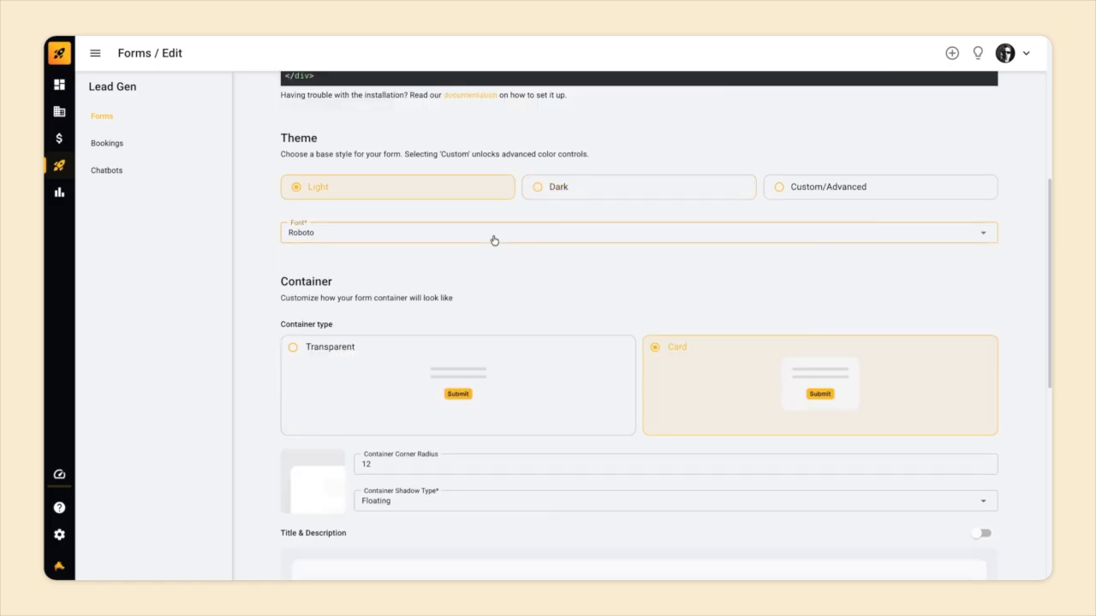
Try the Custom/Advanced theme to look through its Custom CSS classes, and discard the theme change.
scroll(494, 241, "down", 1)
scroll(494, 241, "down", 5)
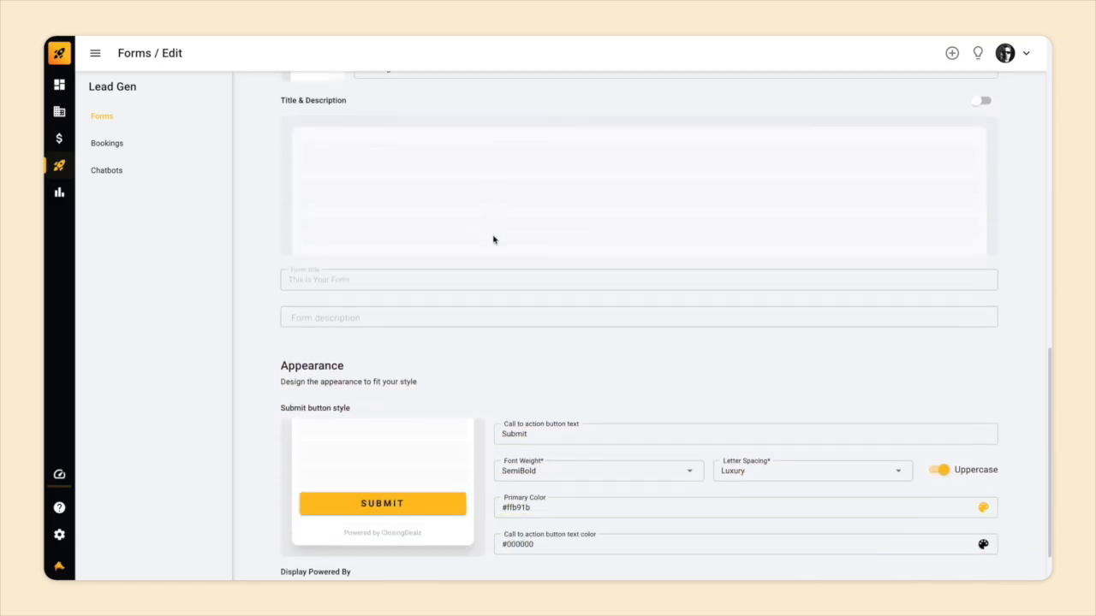
scroll(540, 441, "up", 6)
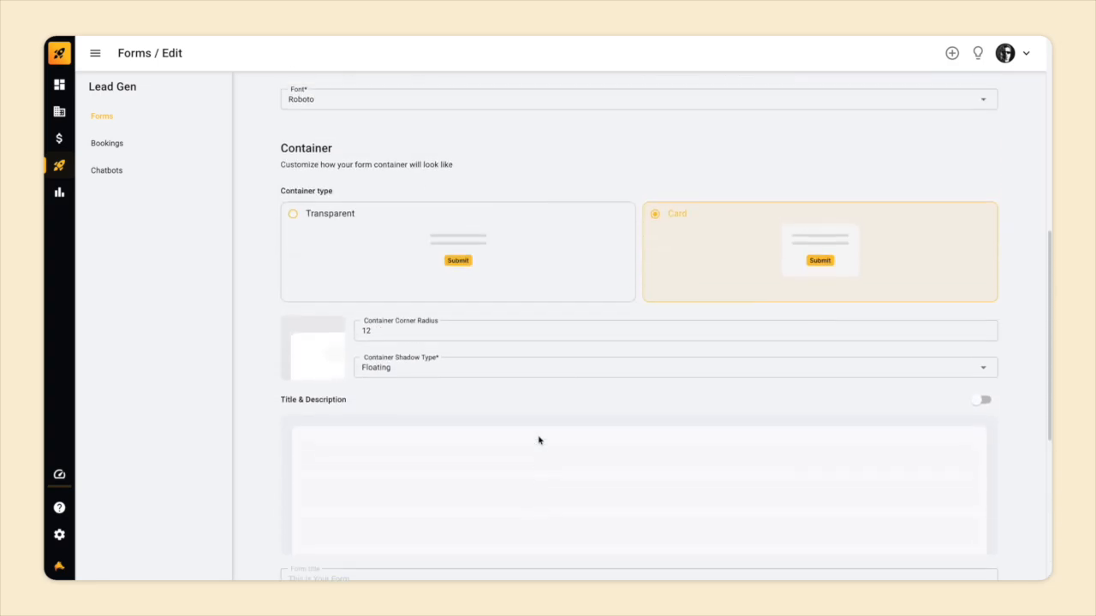
scroll(730, 366, "down", 2)
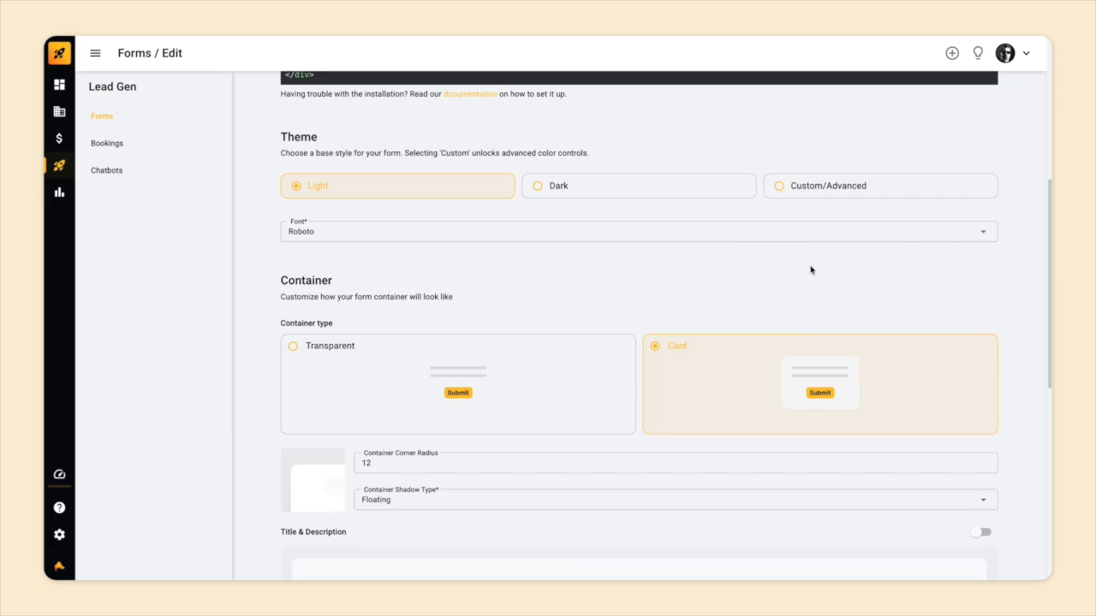
left_click(846, 190)
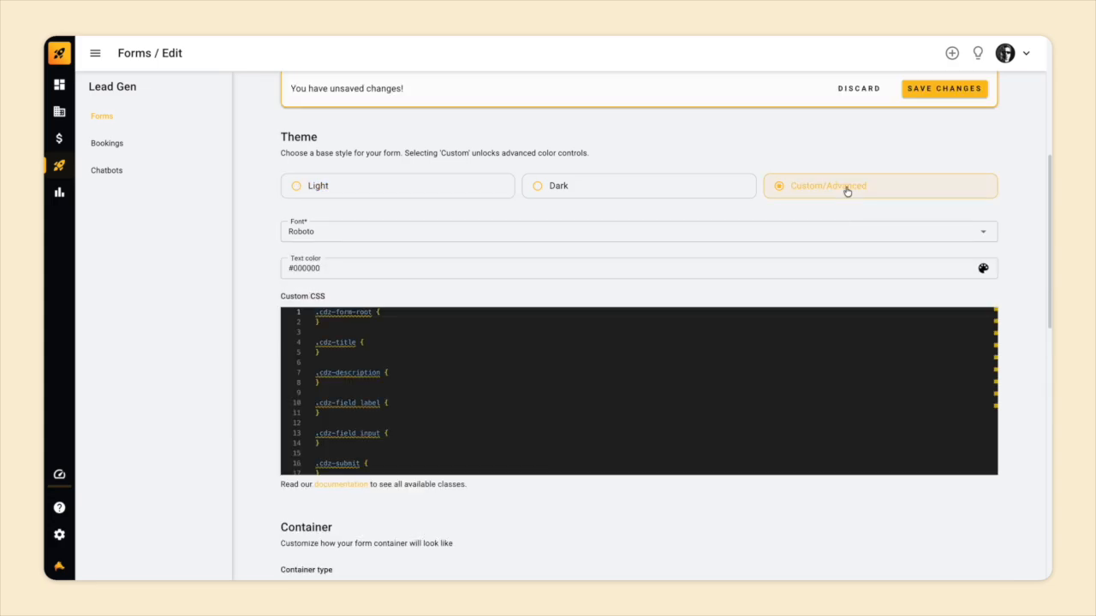
scroll(759, 222, "down", 1)
scroll(698, 322, "down", 1)
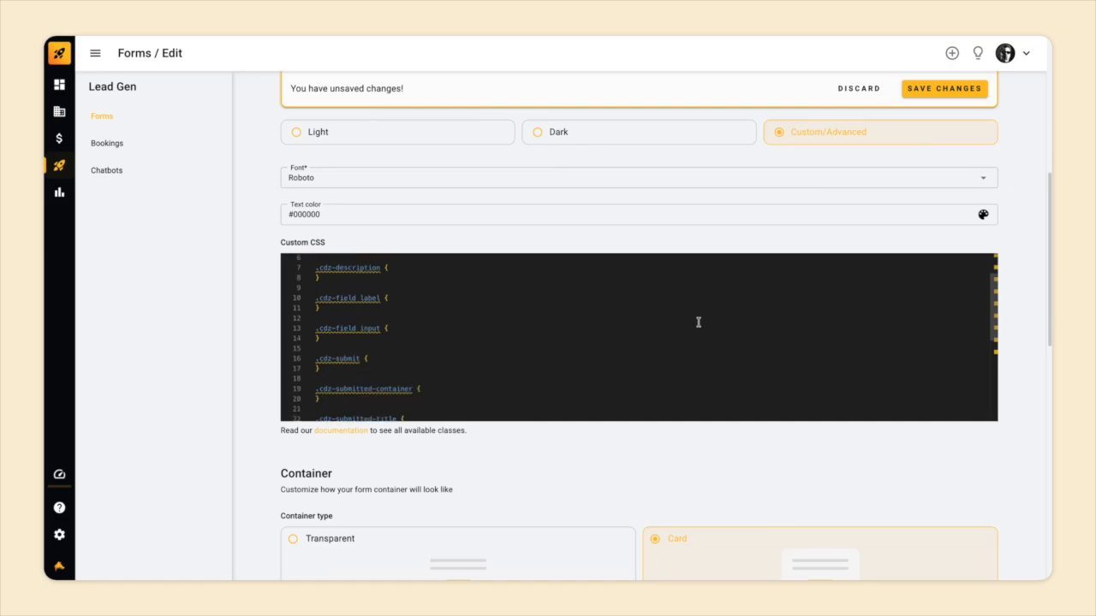
scroll(697, 322, "down", 2)
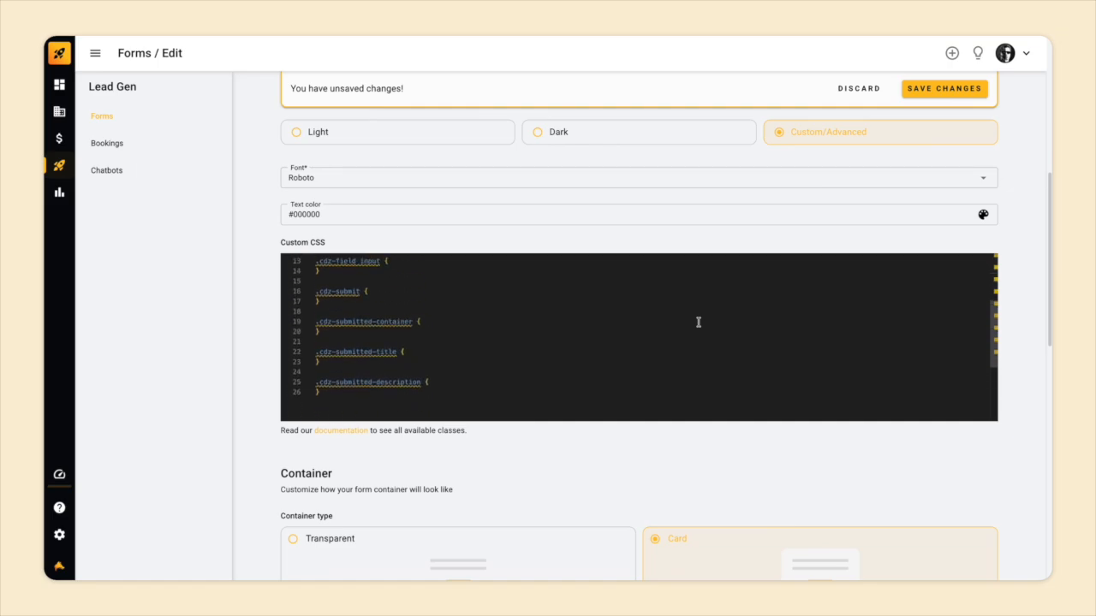
scroll(698, 322, "up", 3)
left_click(447, 354)
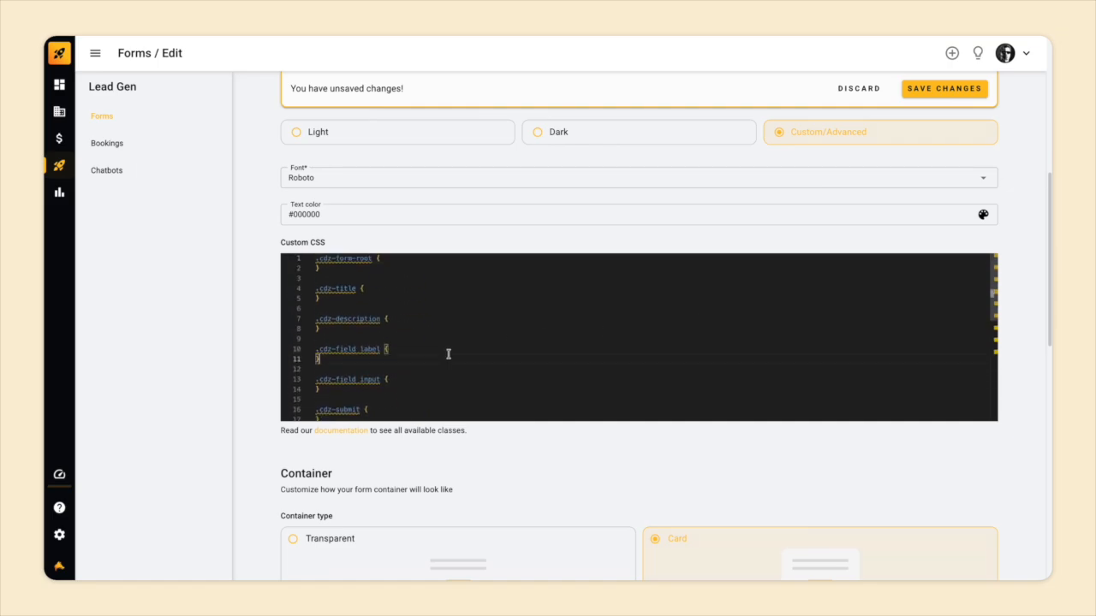
scroll(448, 354, "down", 3)
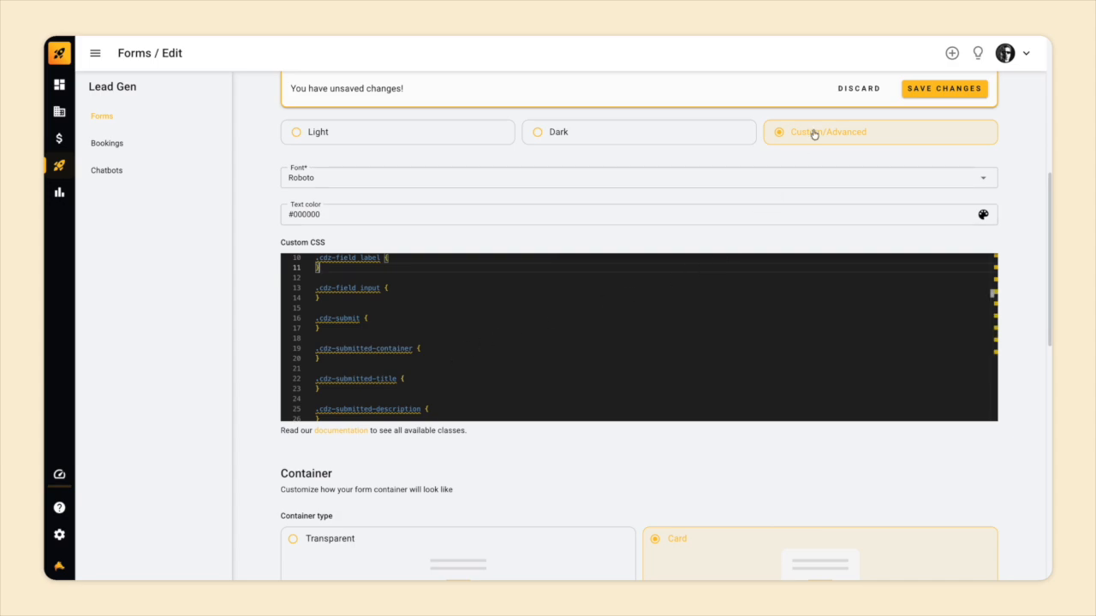
left_click(862, 90)
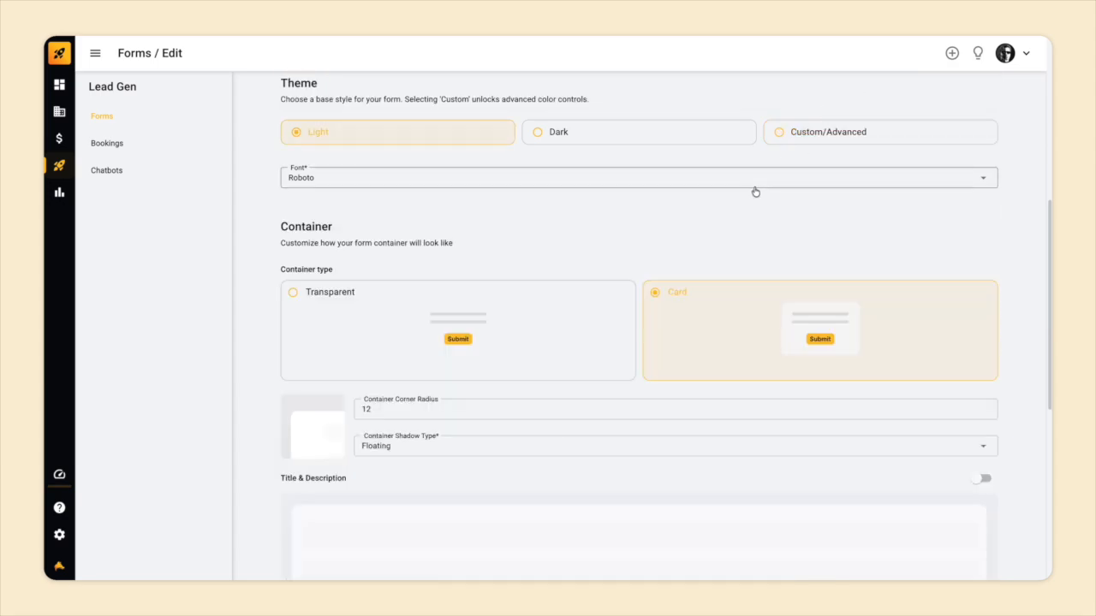
Try the Transparent container type for the form and return to Card.
scroll(756, 191, "down", 2)
scroll(756, 190, "down", 1)
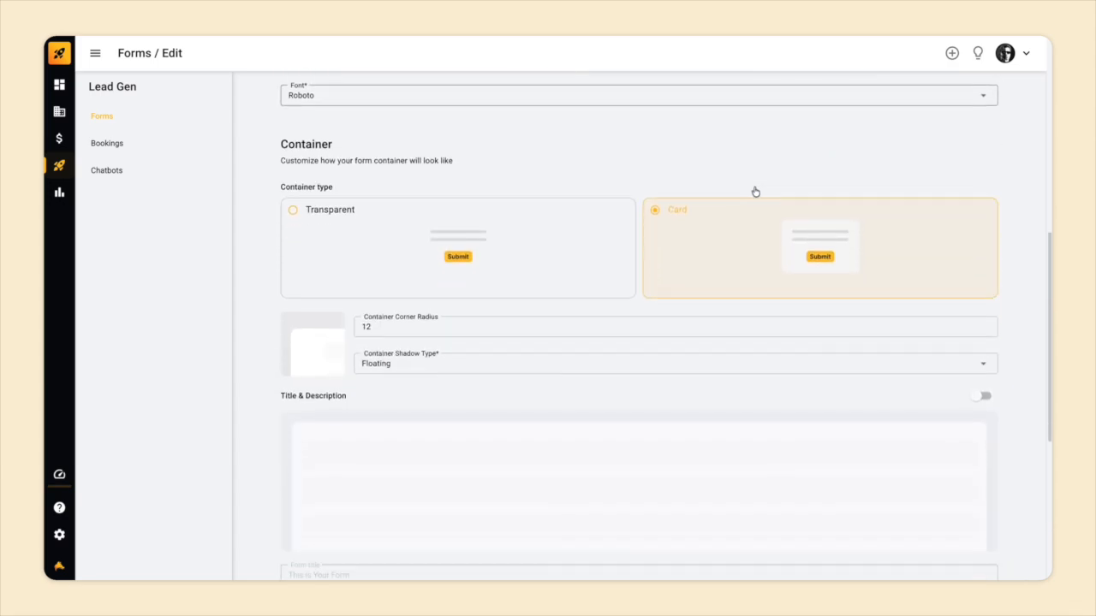
scroll(560, 237, "down", 1)
left_click(554, 225)
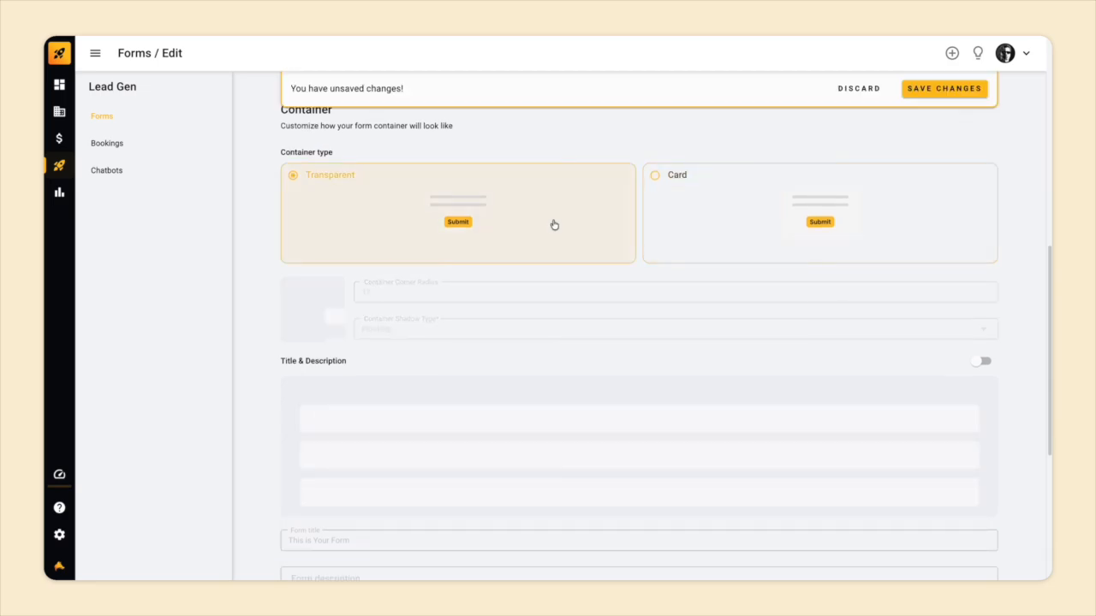
left_click(718, 210)
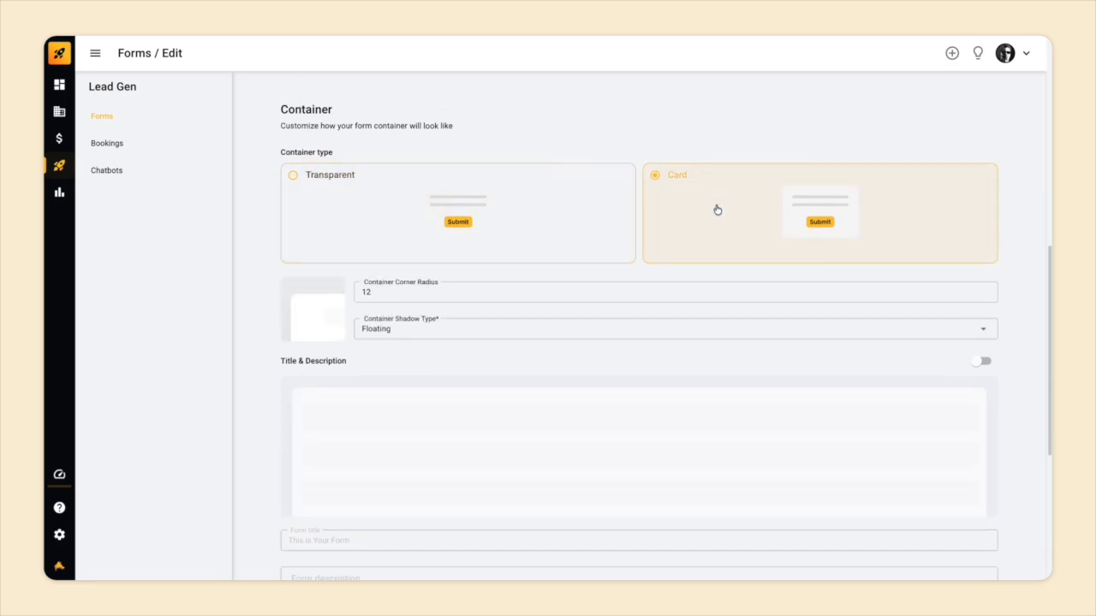
Start a new lead field in the form's fields and link it to the Contact.PhoneNumber data field.
scroll(718, 210, "down", 4)
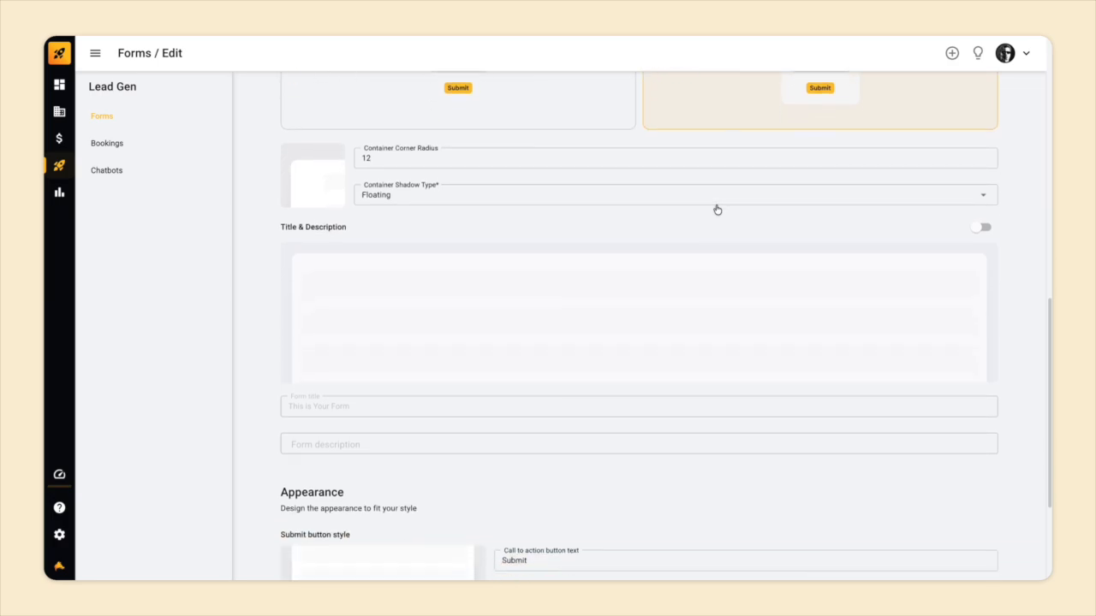
scroll(717, 210, "down", 4)
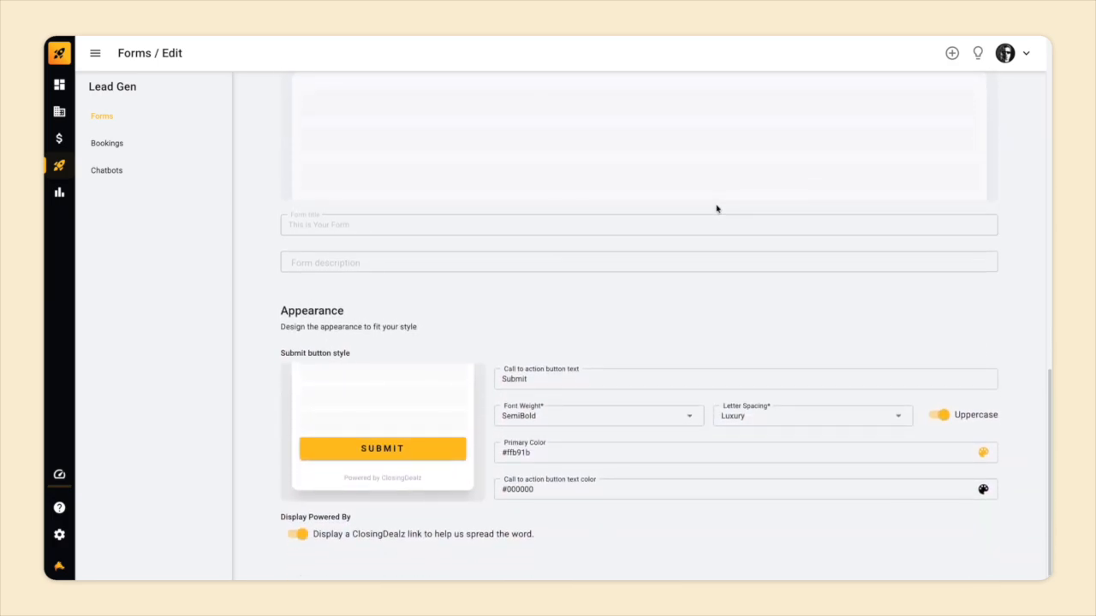
scroll(634, 348, "up", 20)
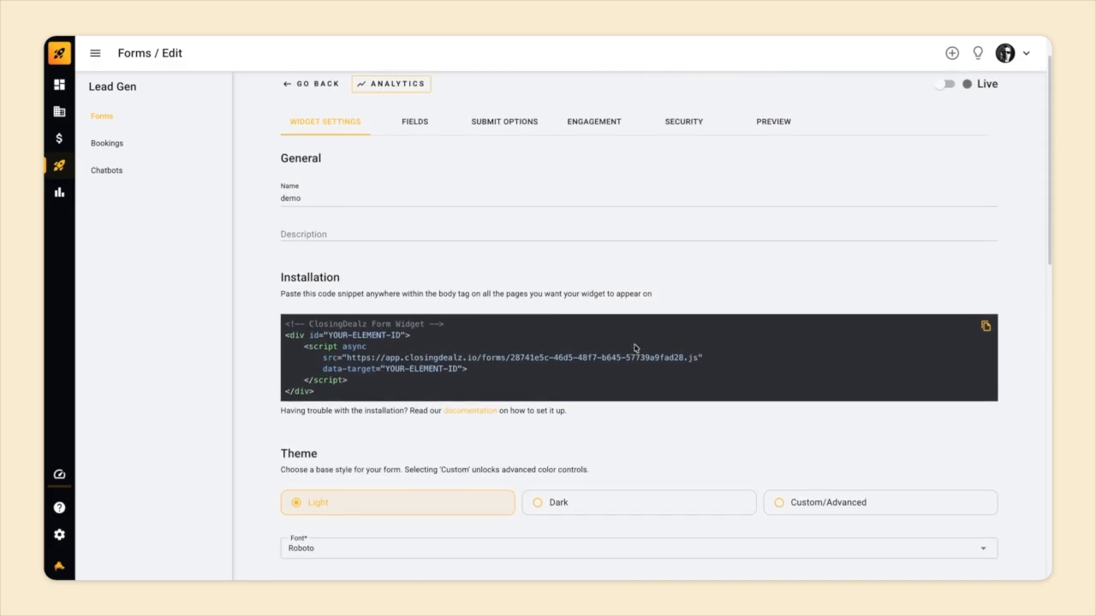
left_click(403, 185)
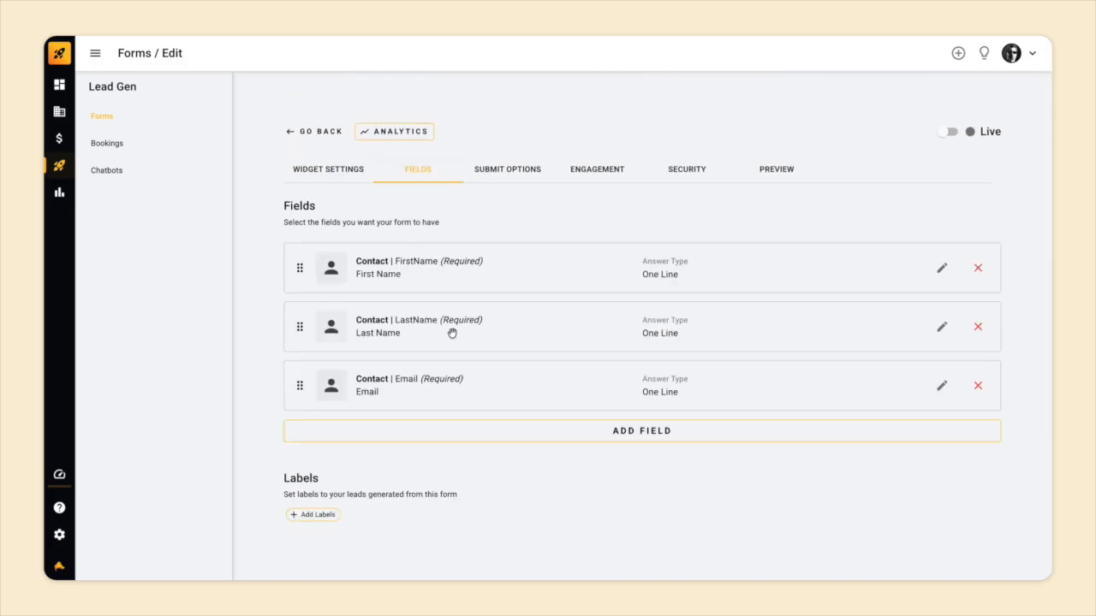
left_click(558, 435)
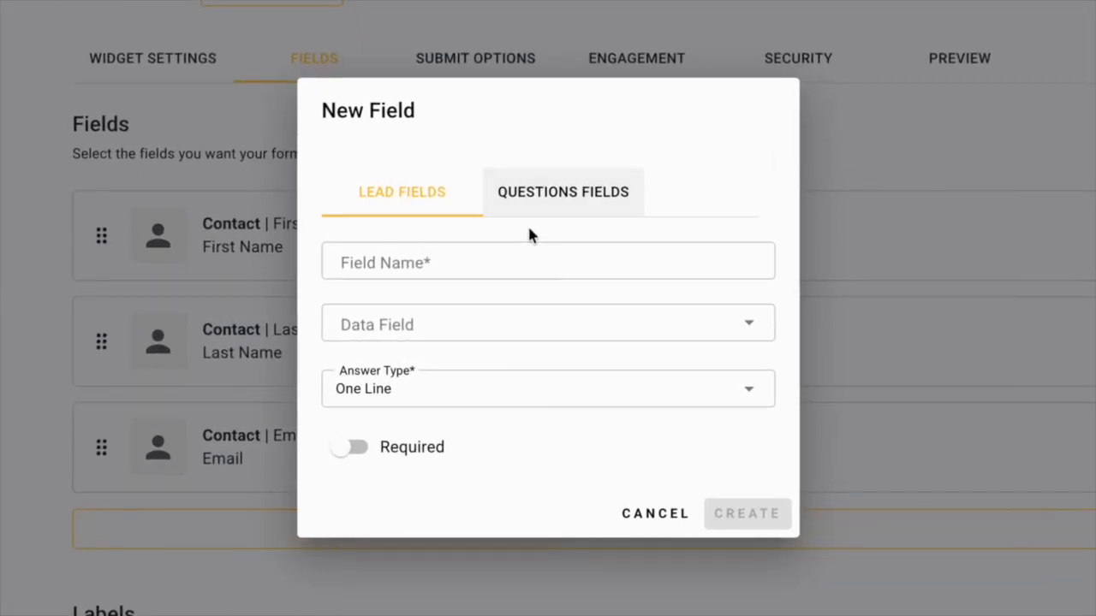
left_click(504, 331)
left_click(582, 72)
left_click(513, 25)
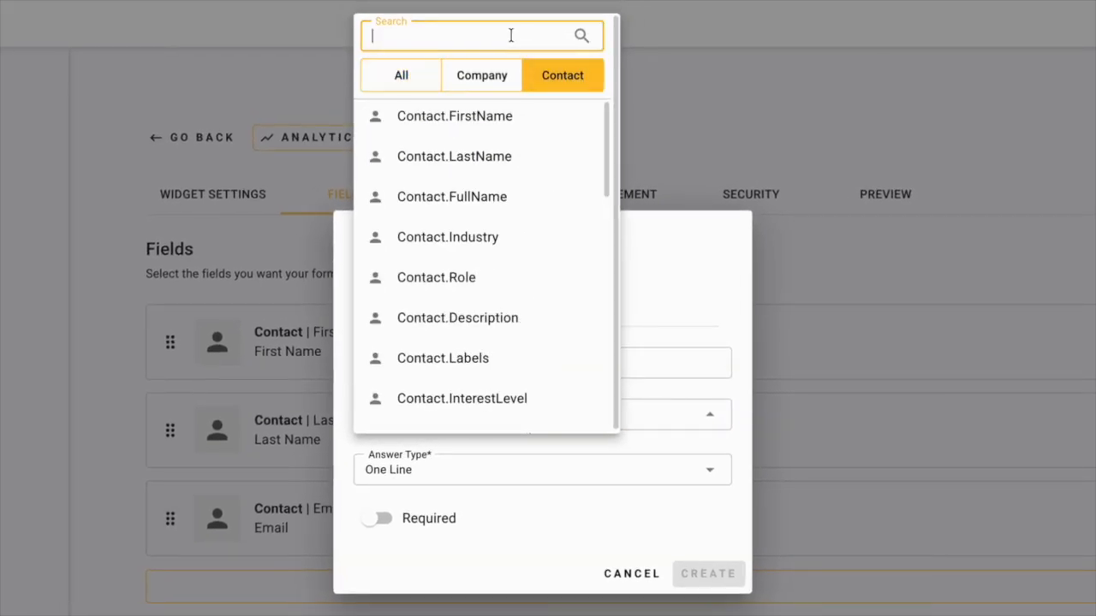
type("phone")
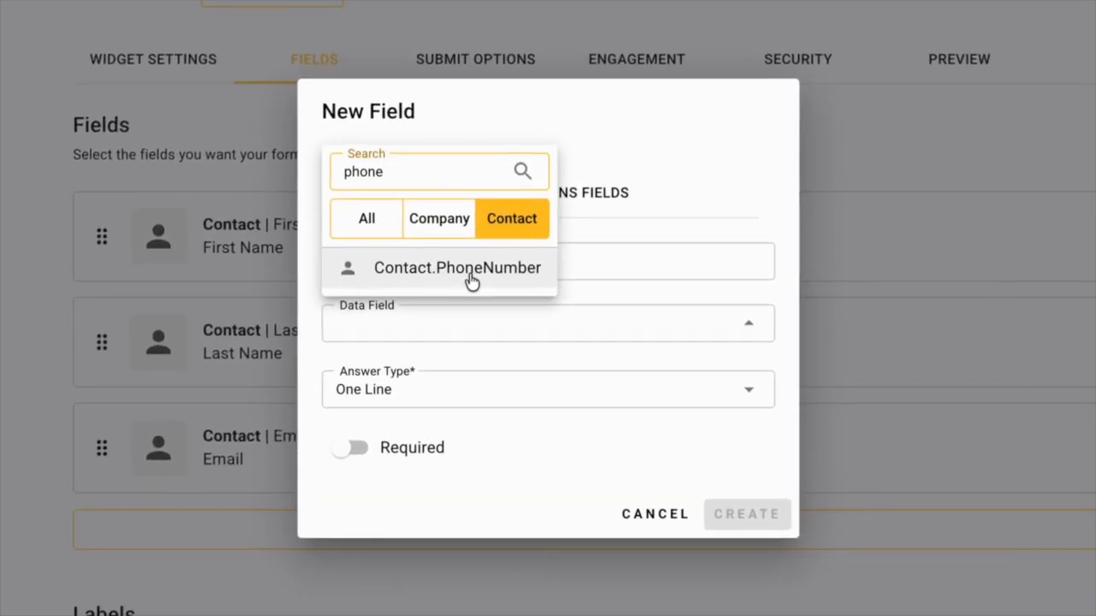
left_click(478, 380)
Name the new field "phone", make it required and create it.
left_click(453, 350)
type("phone")
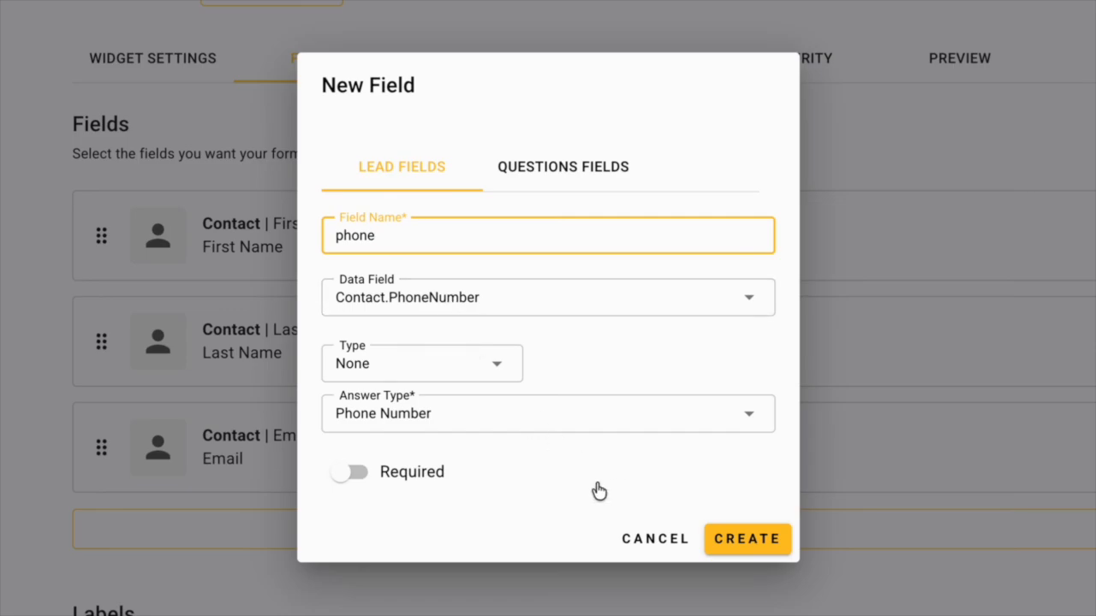
left_click(360, 472)
left_click(748, 539)
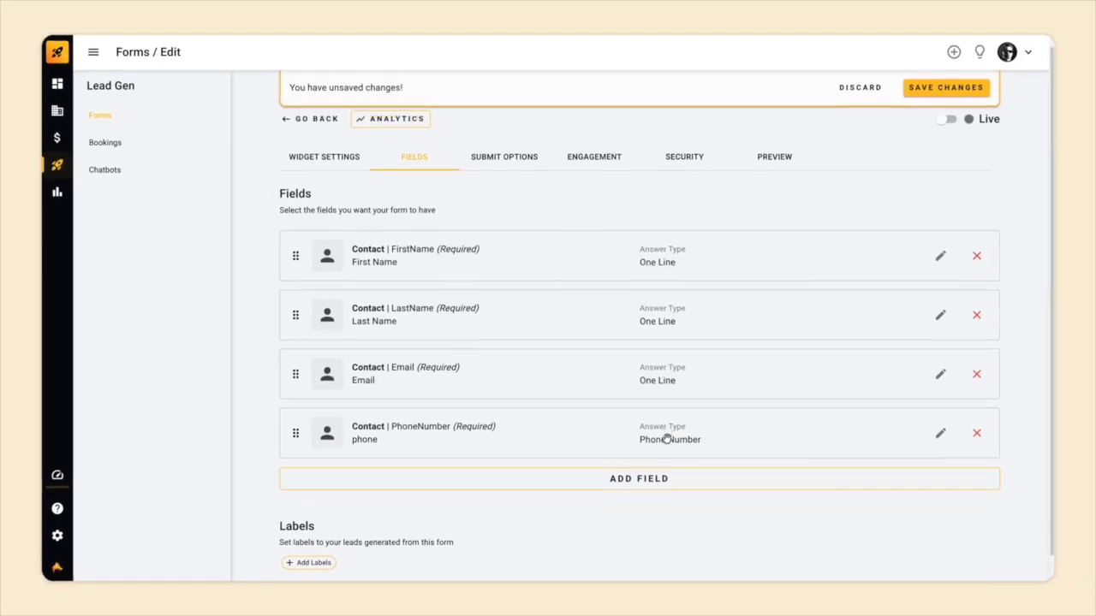
Add a question field named "what is your goal" with the Multiple Lines answer type.
left_click(656, 458)
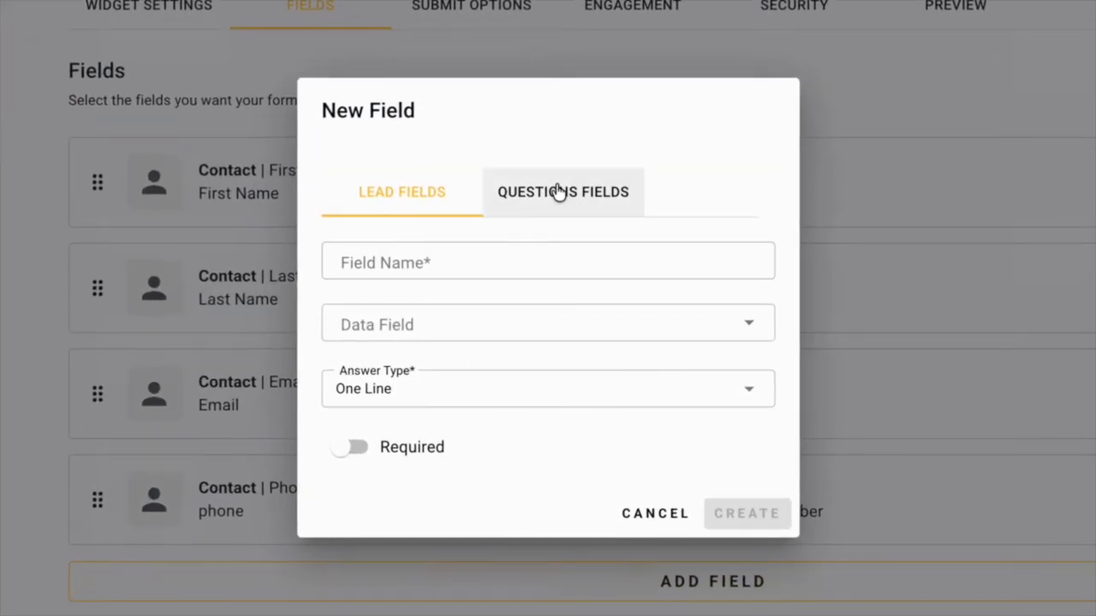
left_click(555, 230)
left_click(517, 250)
type("what i")
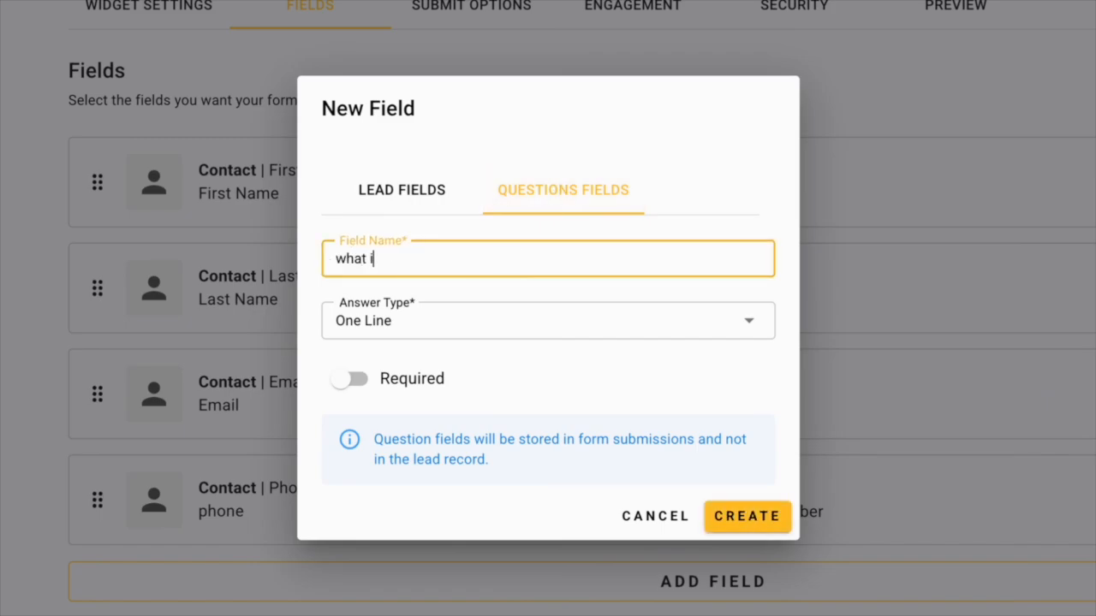
type("s your goal")
left_click(568, 316)
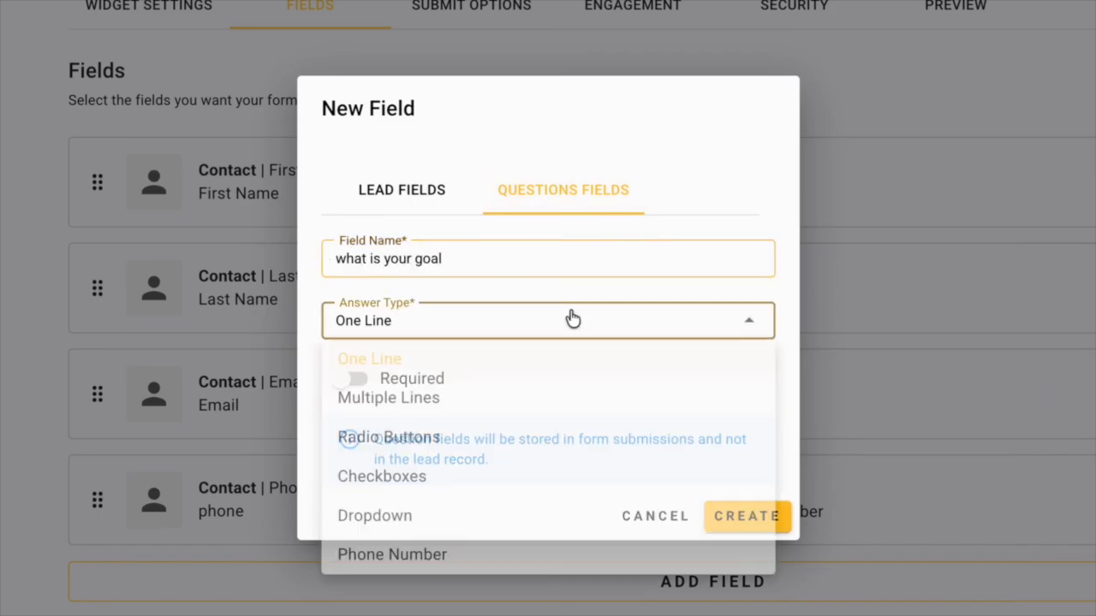
left_click(546, 399)
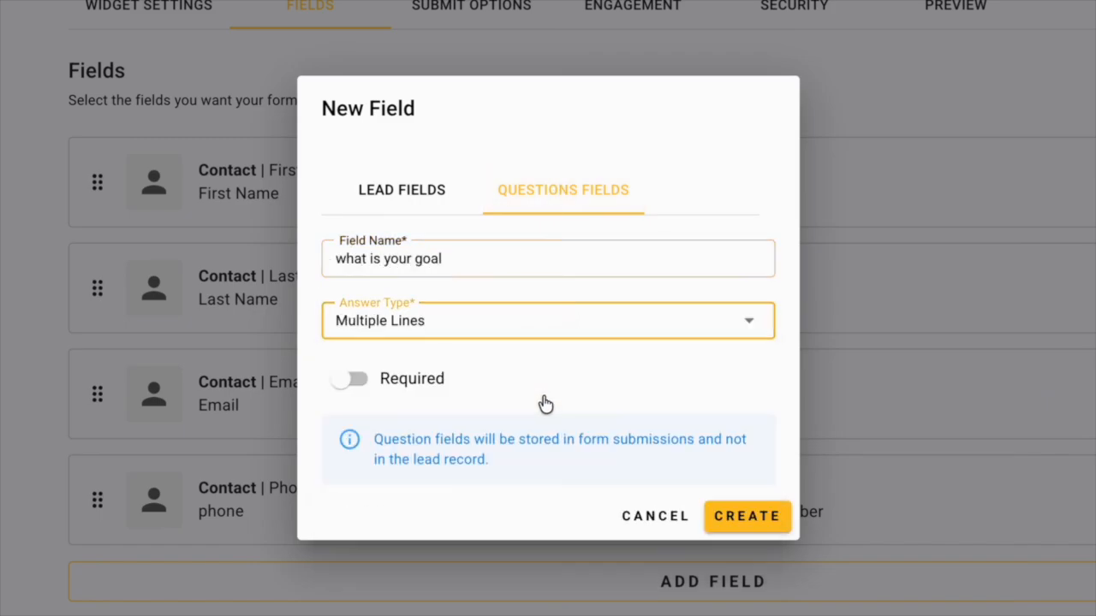
left_click(737, 516)
Start another question field named "what is your revenue" with the Radio Buttons answer type.
left_click(710, 567)
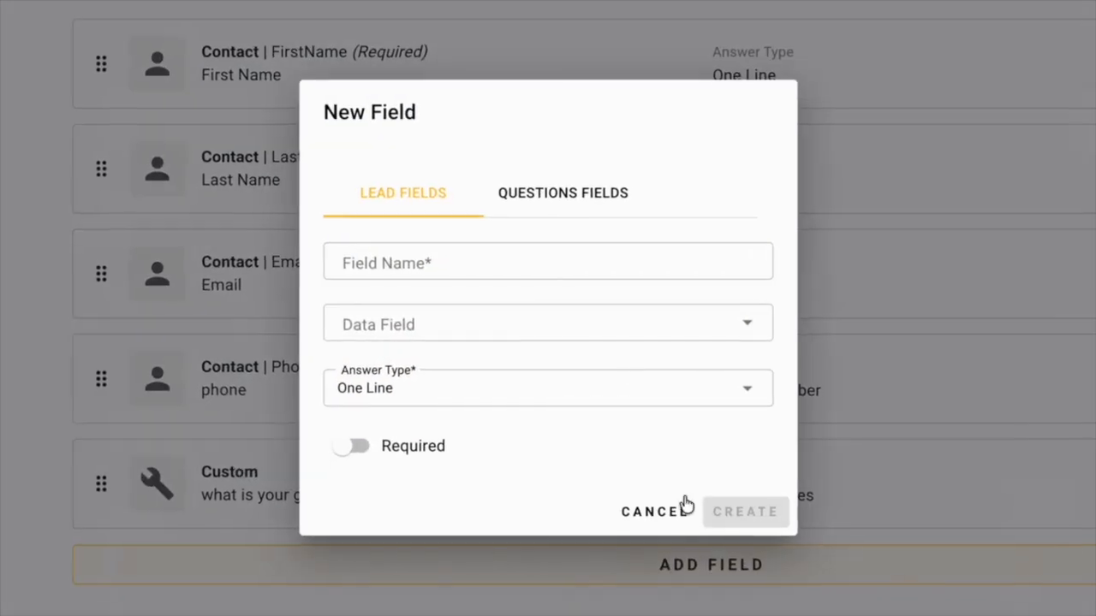
left_click(589, 197)
left_click(523, 265)
type("what is y")
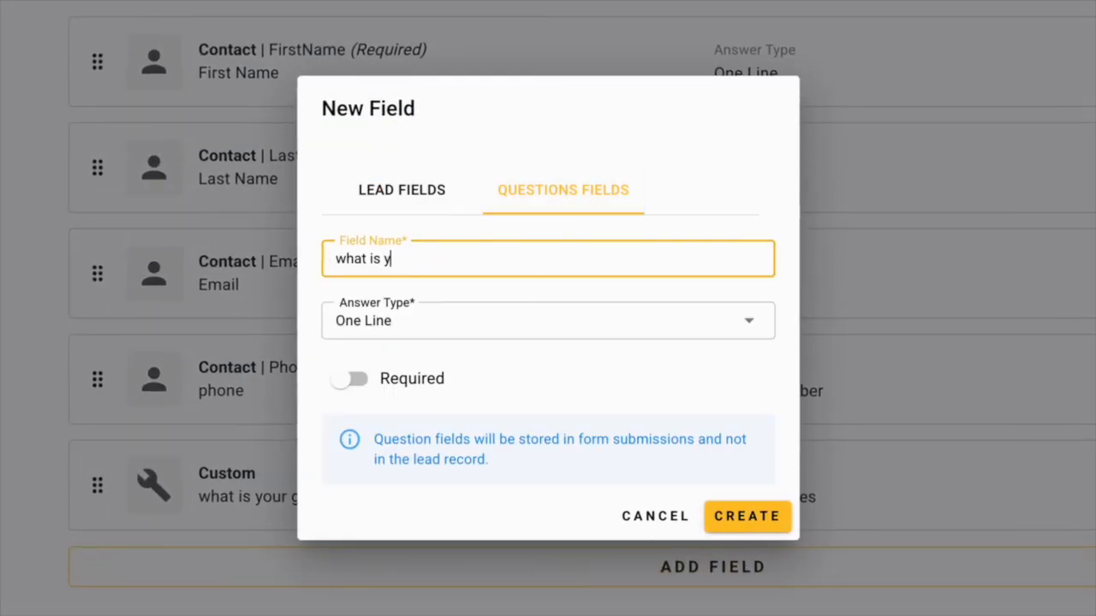
type("our revenue")
left_click(525, 334)
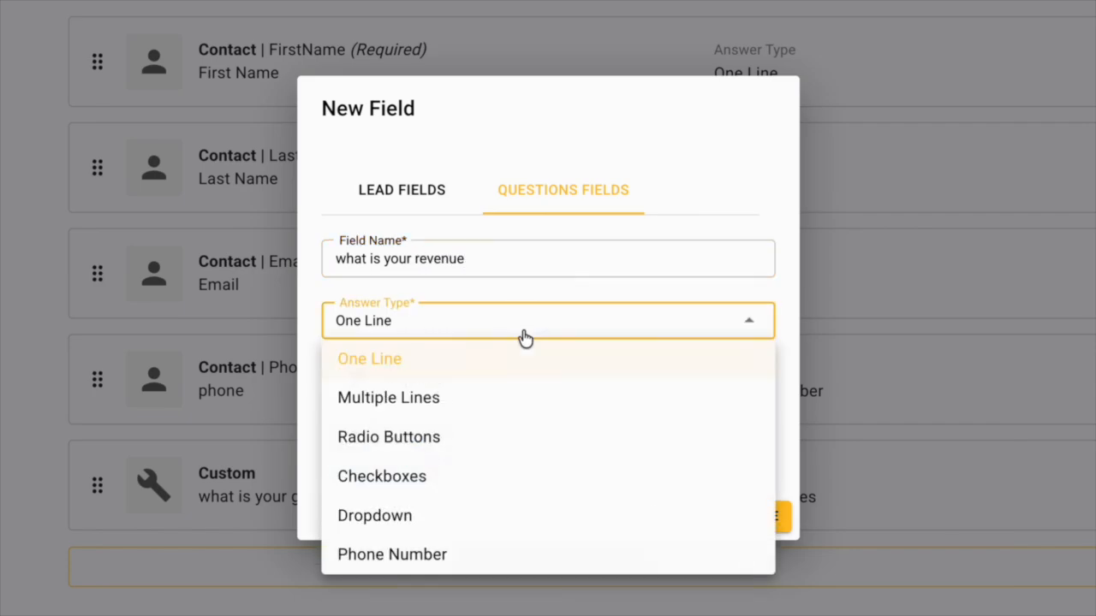
left_click(452, 440)
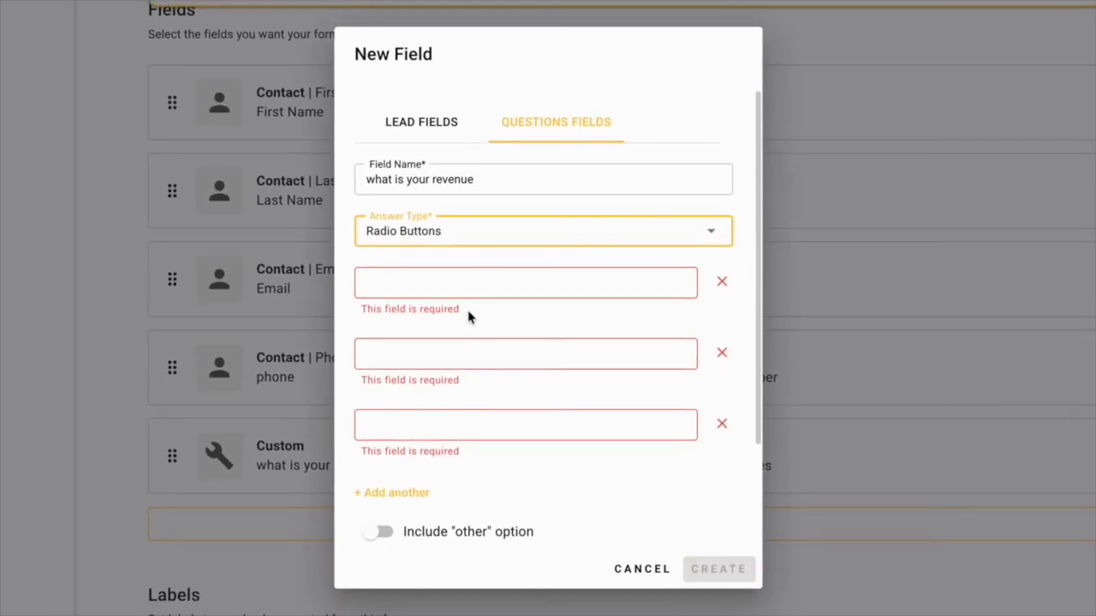
Enter 0-5k, 5k-10k and 10k+ as the three answer options of the revenue question.
left_click(459, 275)
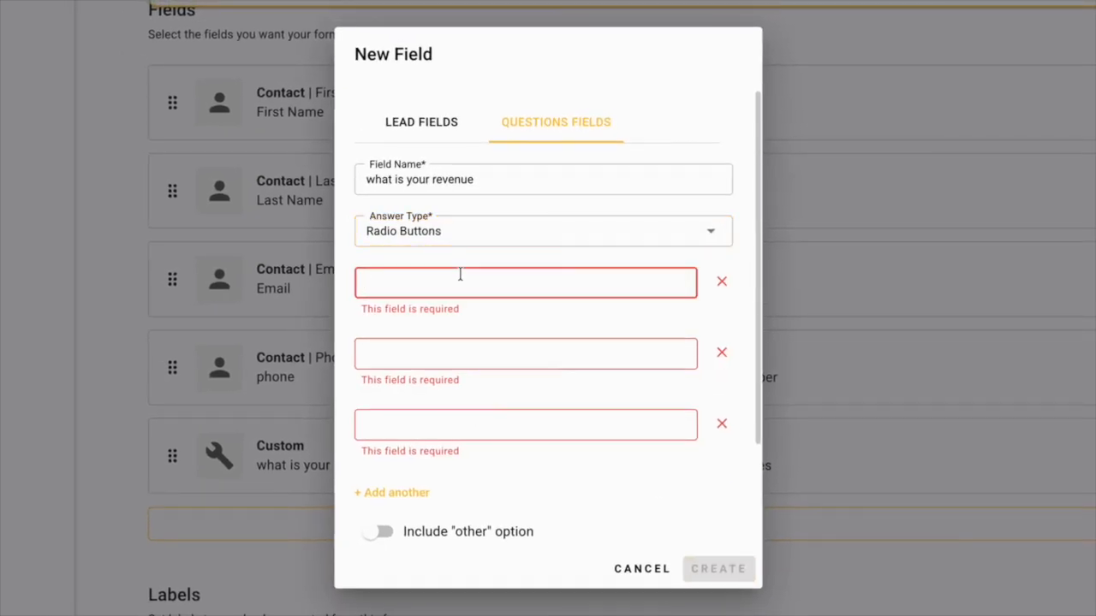
type("0-5k")
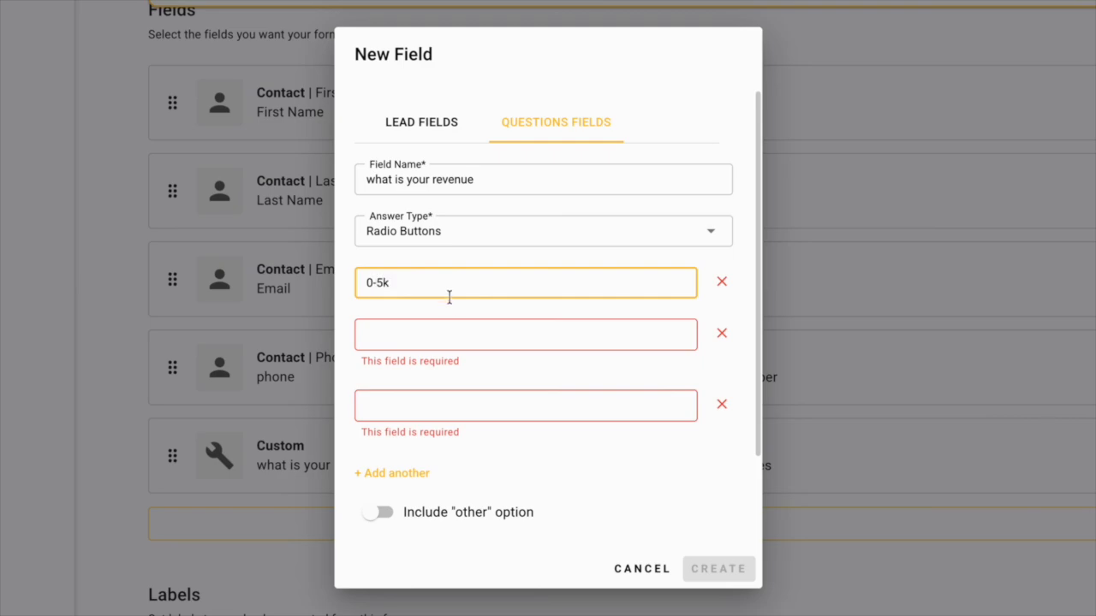
left_click(433, 334)
type("5k-10k")
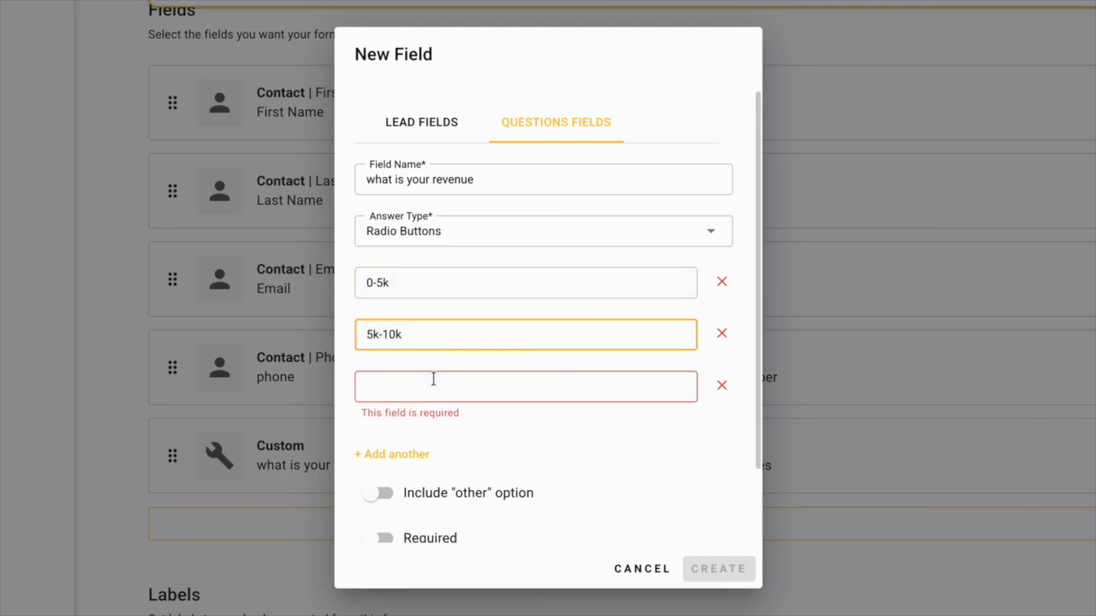
left_click(434, 385)
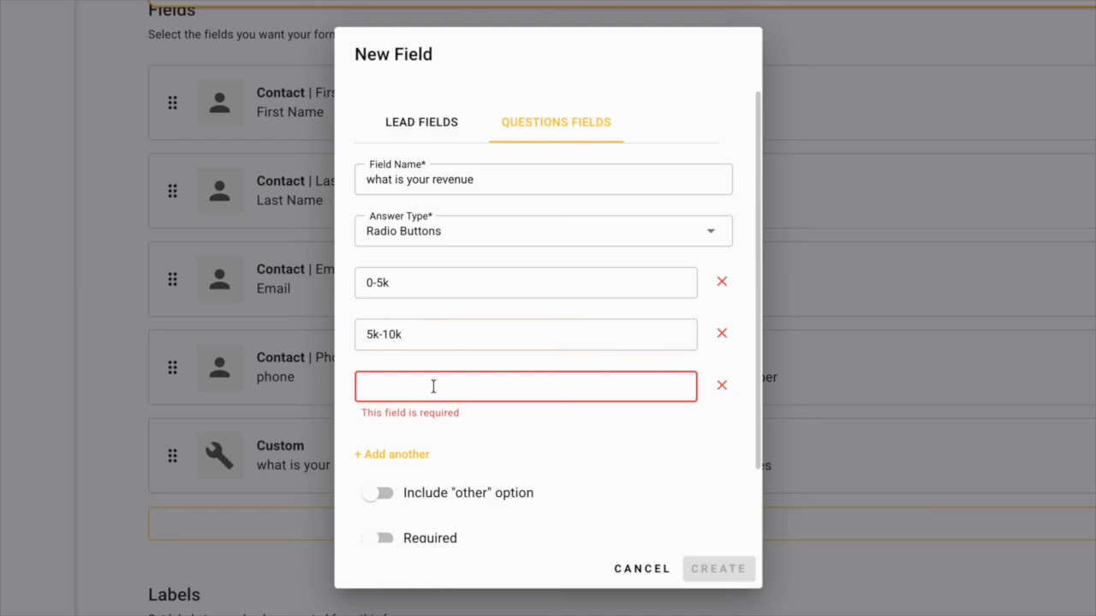
type("10k+")
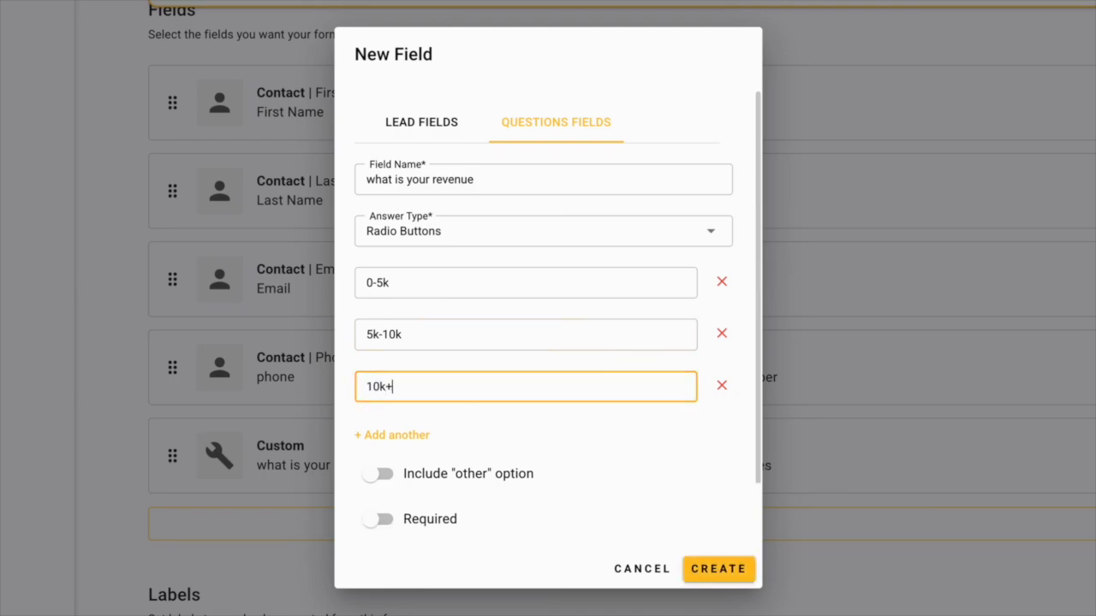
Make the revenue question required with an "other" option, create it and save the form changes.
left_click(380, 519)
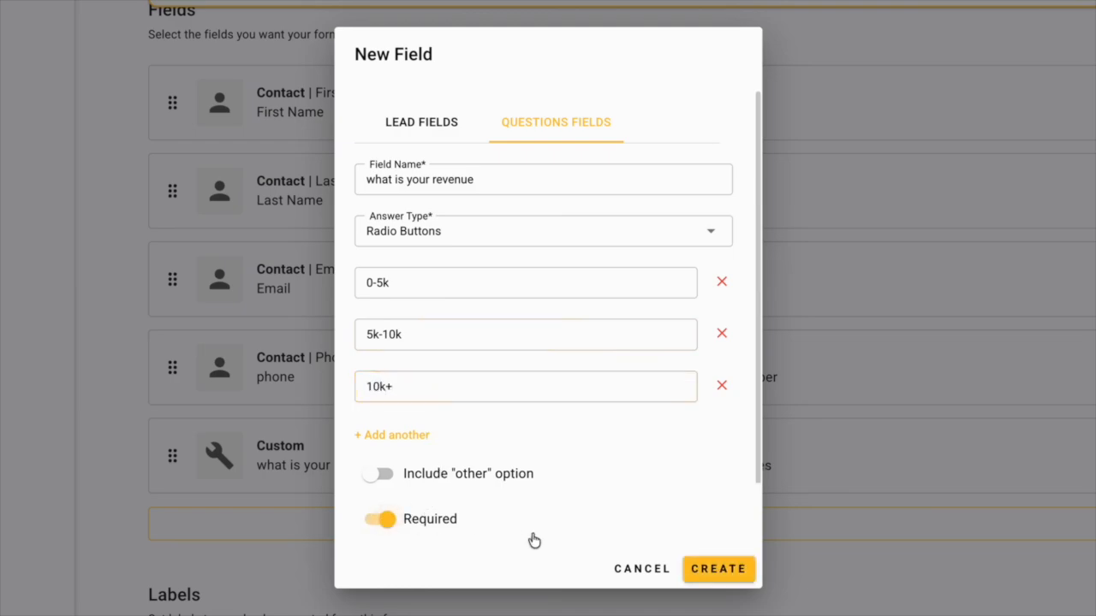
left_click(390, 475)
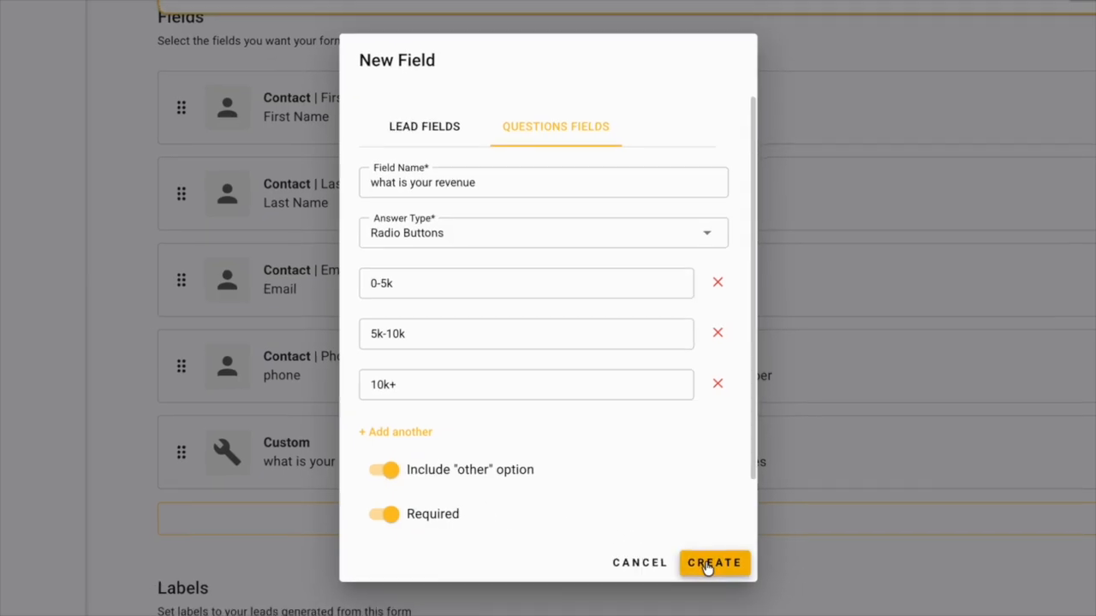
left_click(708, 568)
left_click(926, 93)
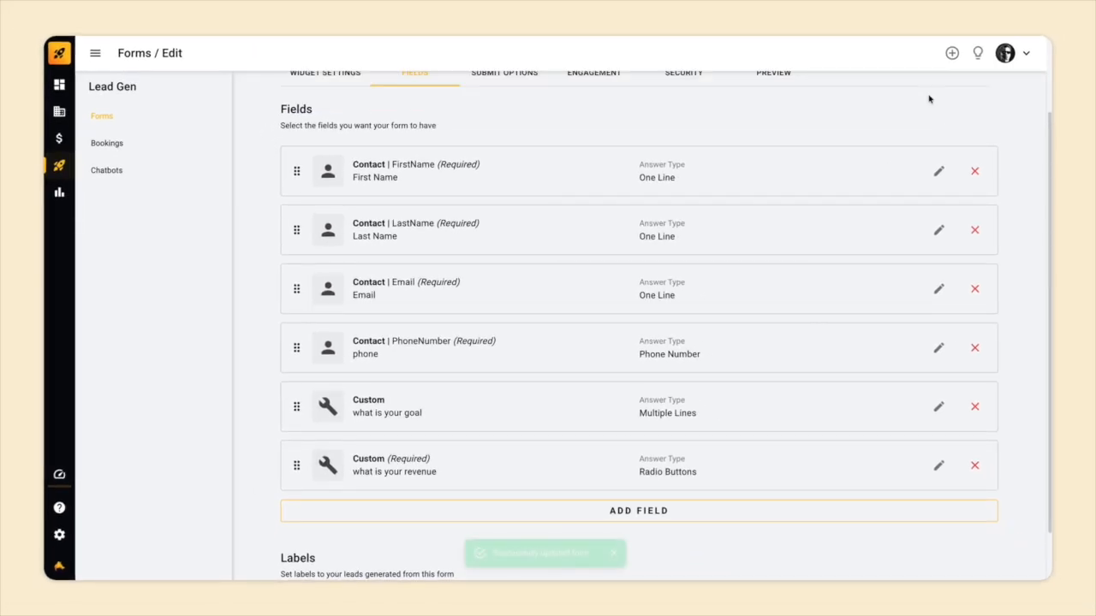
scroll(729, 245, "down", 1)
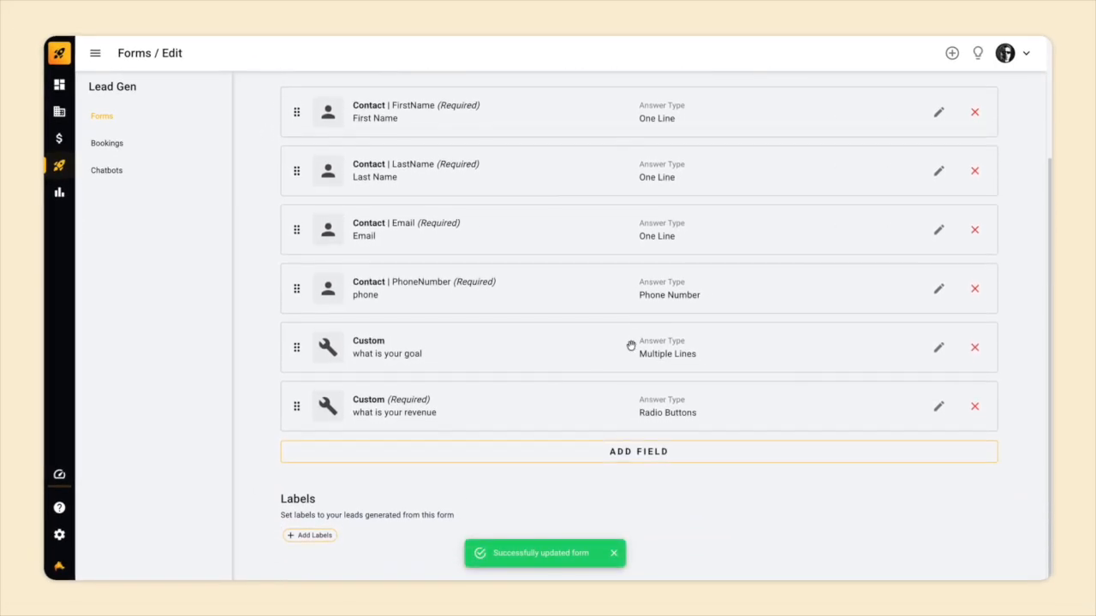
scroll(605, 417, "up", 2)
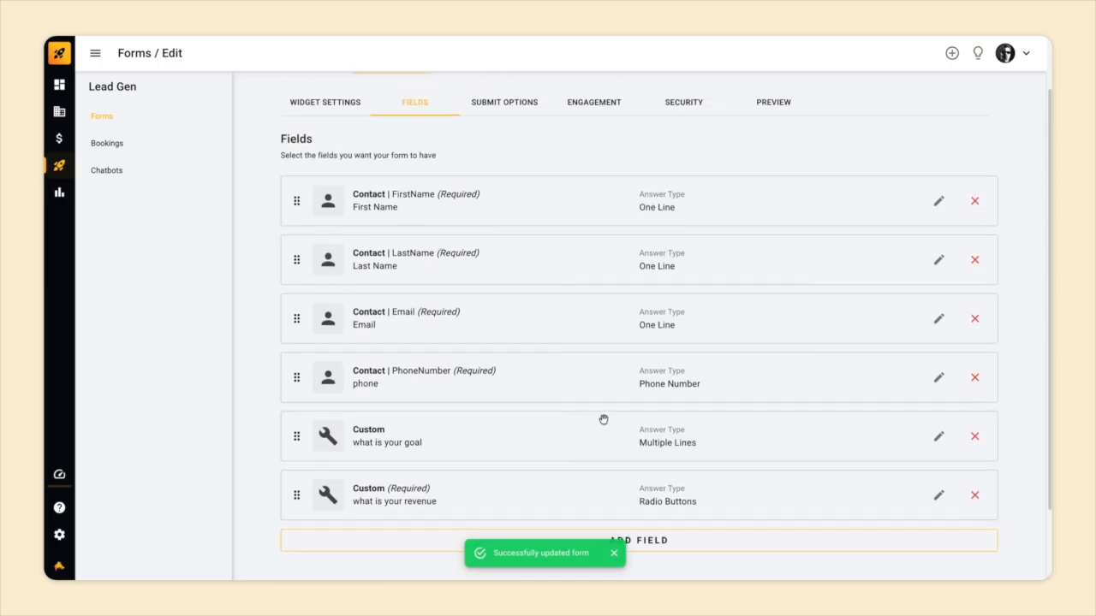
scroll(604, 419, "up", 1)
scroll(640, 209, "down", 3)
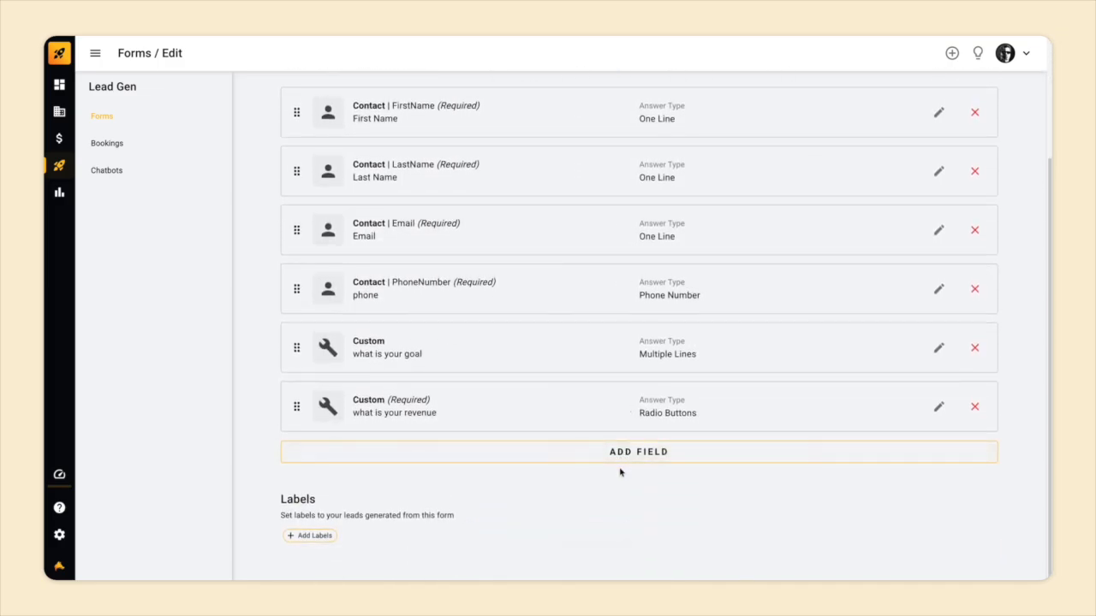
scroll(620, 472, "up", 3)
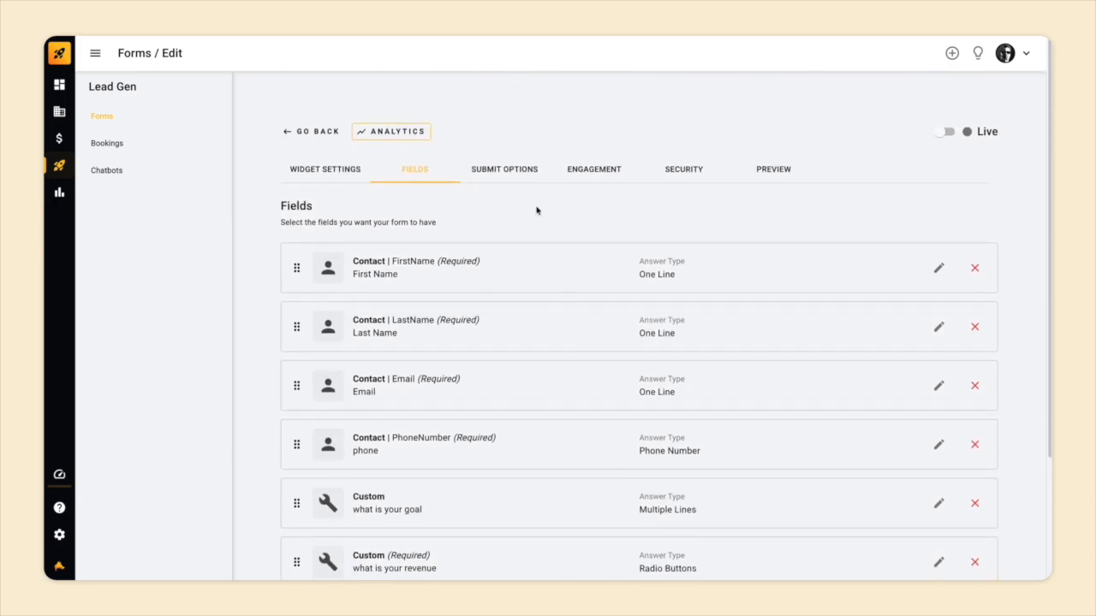
scroll(537, 211, "down", 1)
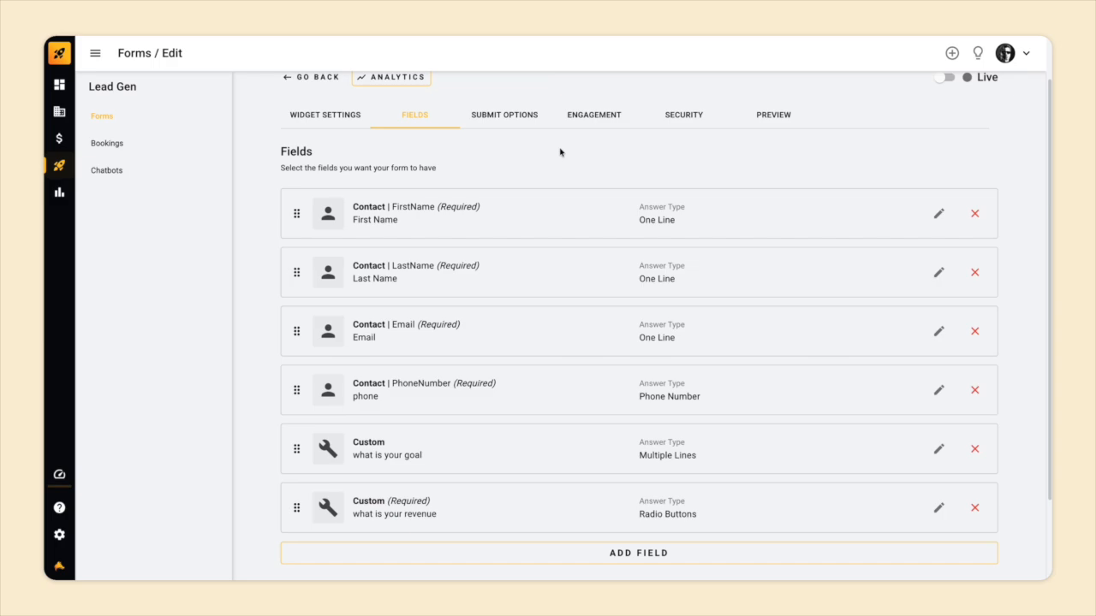
Try the Redirect and Lead Magnet options for what happens after the form is submitted.
left_click(494, 114)
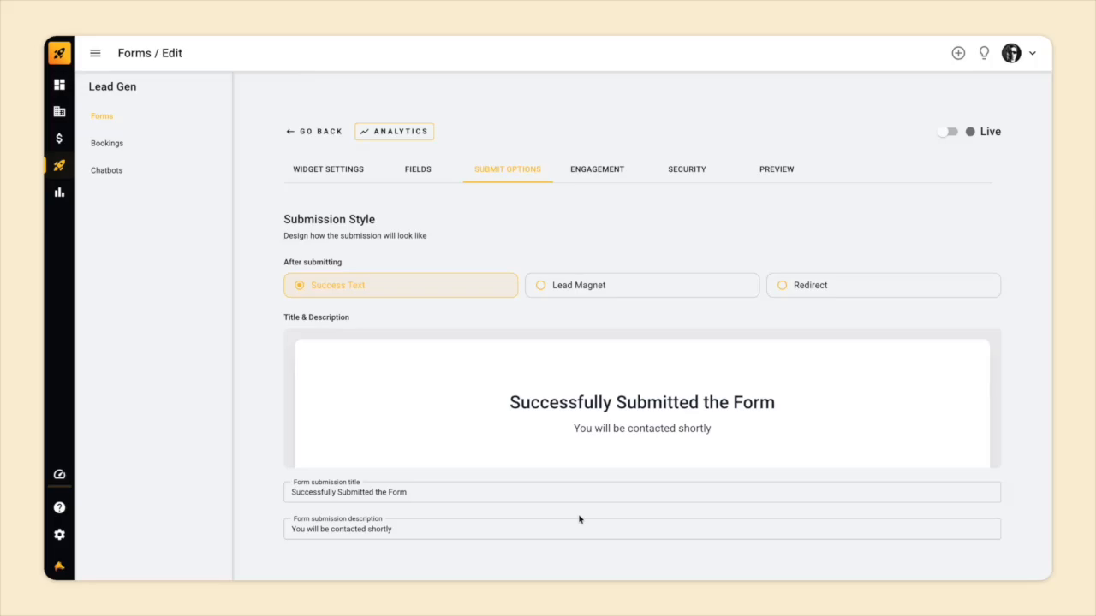
left_click(807, 283)
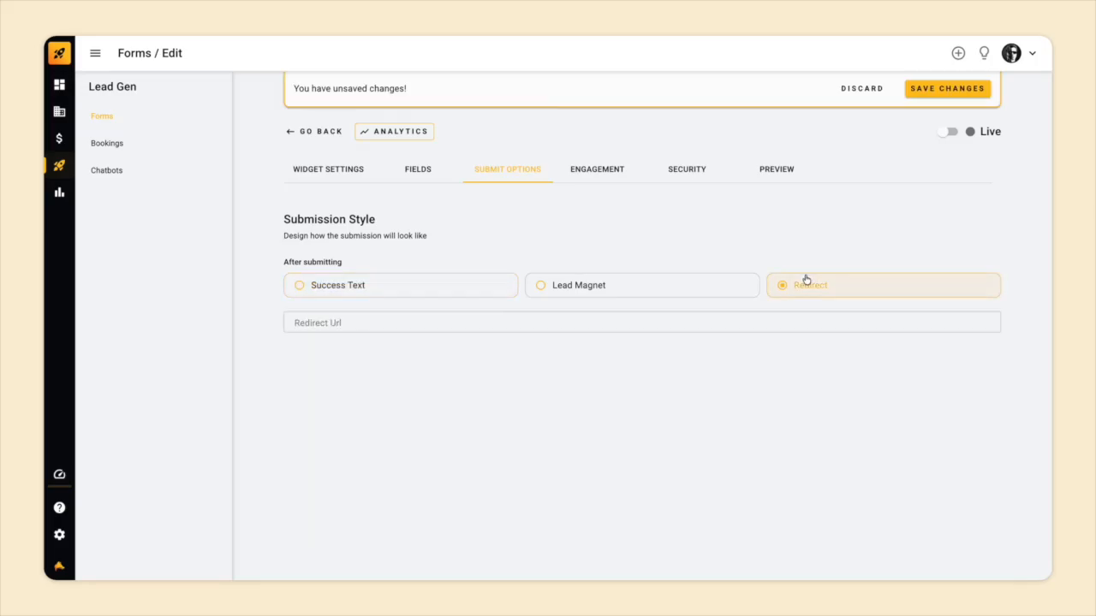
left_click(589, 290)
scroll(589, 291, "down", 2)
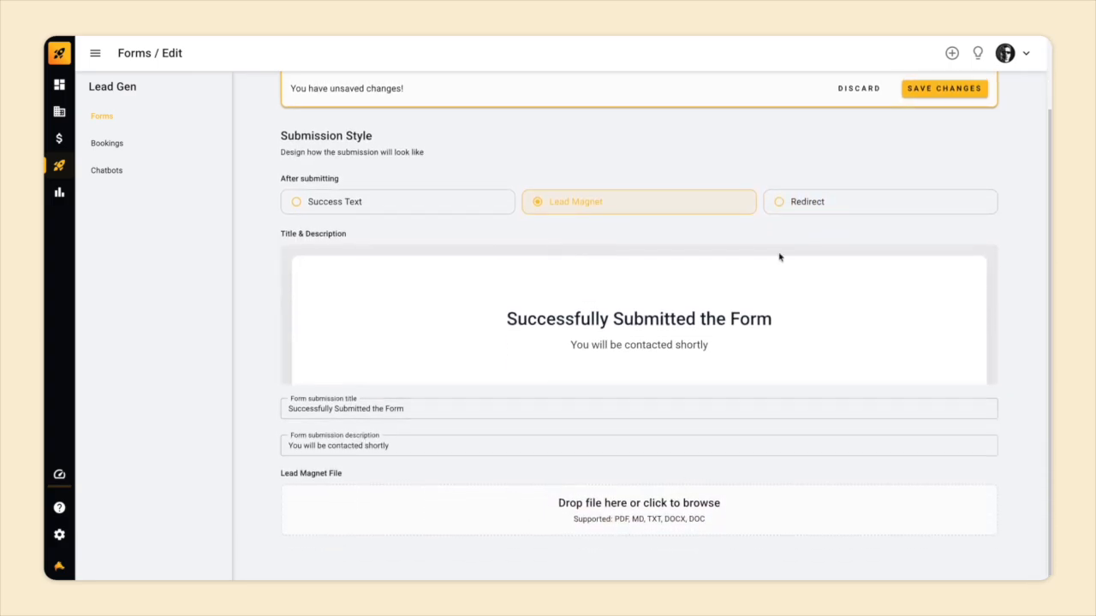
left_click(812, 208)
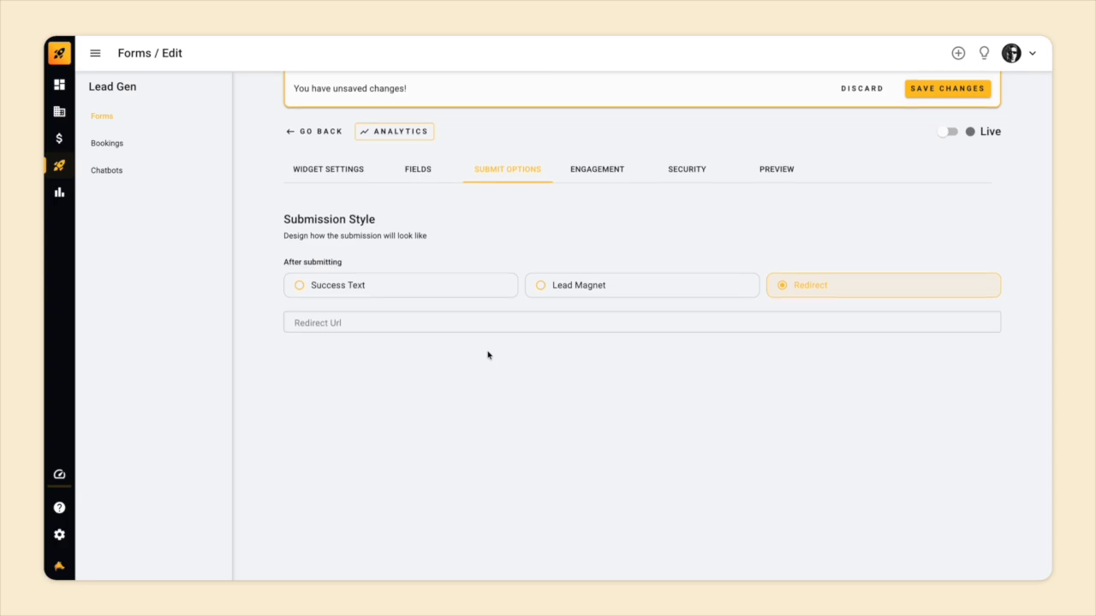
Try enabling the pop-up with the On Scroll and Scroll Into View triggers, using the selector .your-section, and discard the changes.
left_click(618, 171)
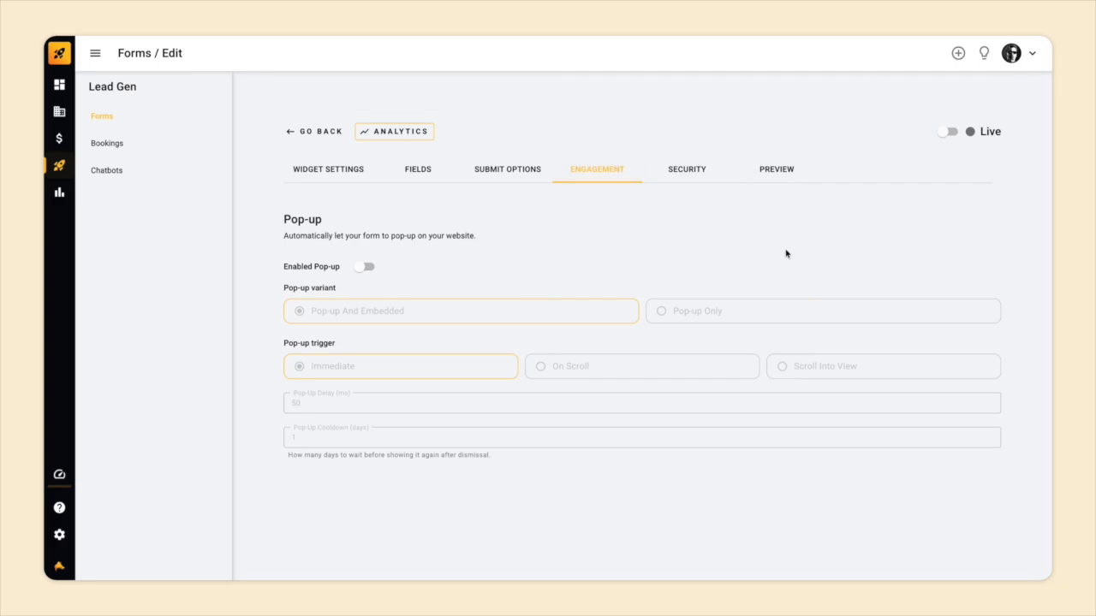
left_click(364, 269)
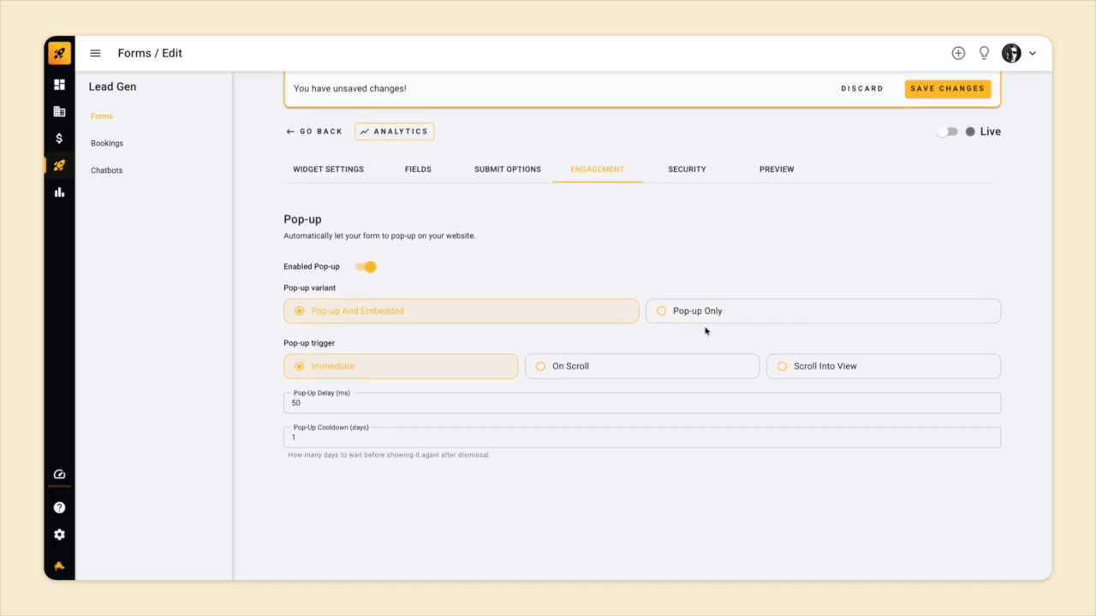
left_click(611, 370)
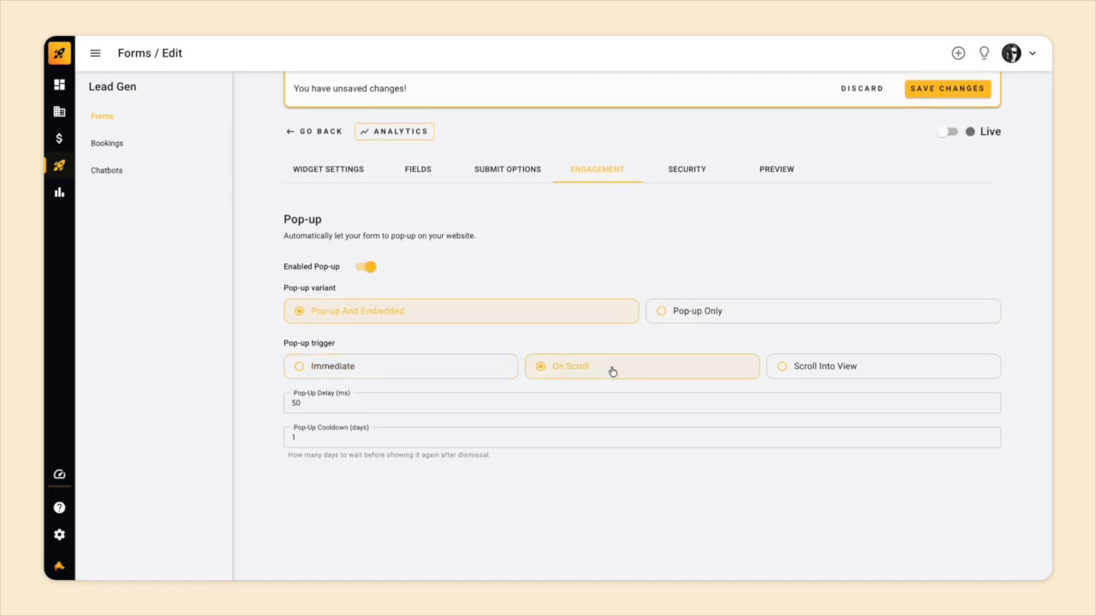
left_click(784, 368)
left_click(683, 404)
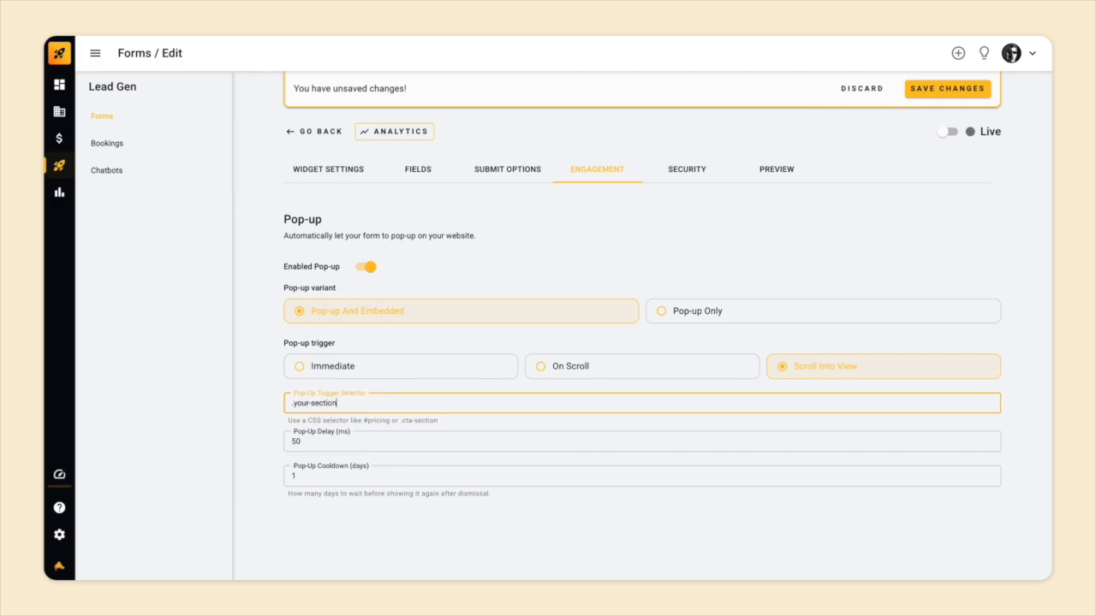
left_click(870, 90)
left_click(697, 170)
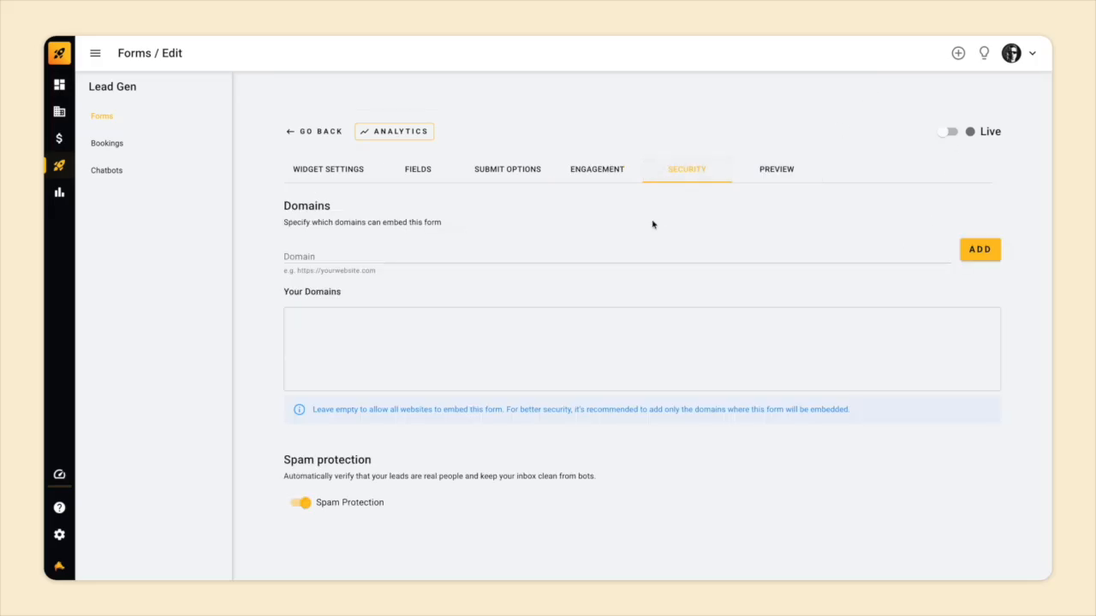
left_click(576, 259)
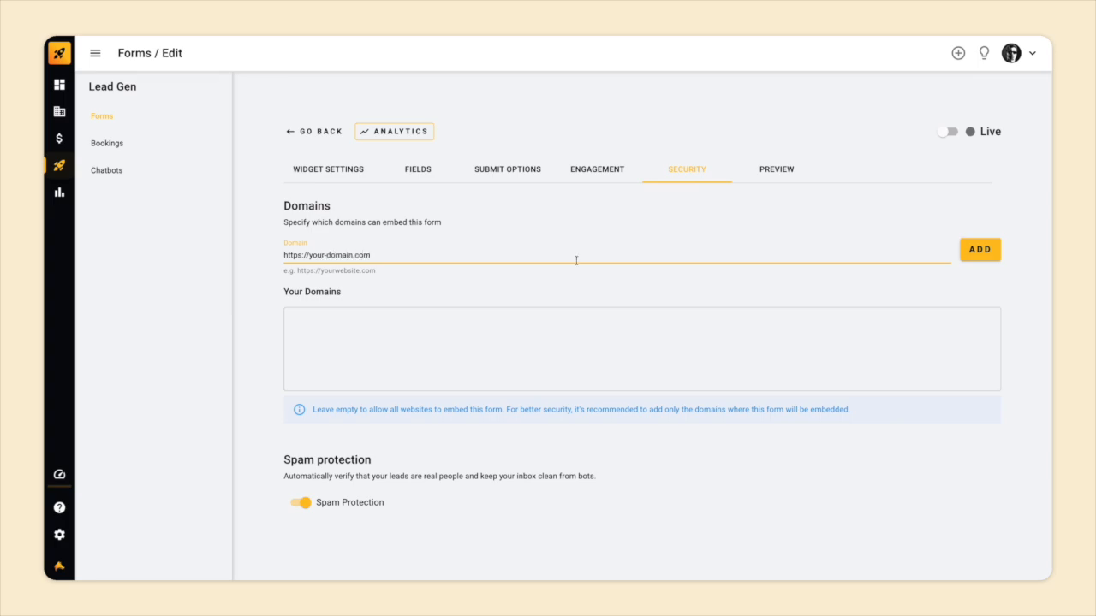
left_click(981, 249)
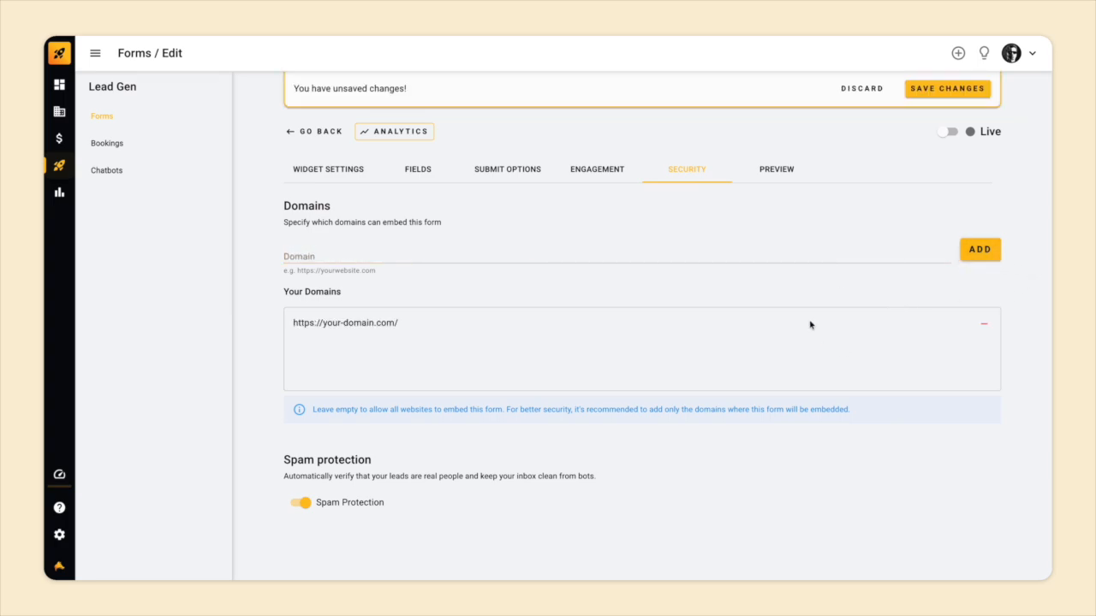
left_click(862, 94)
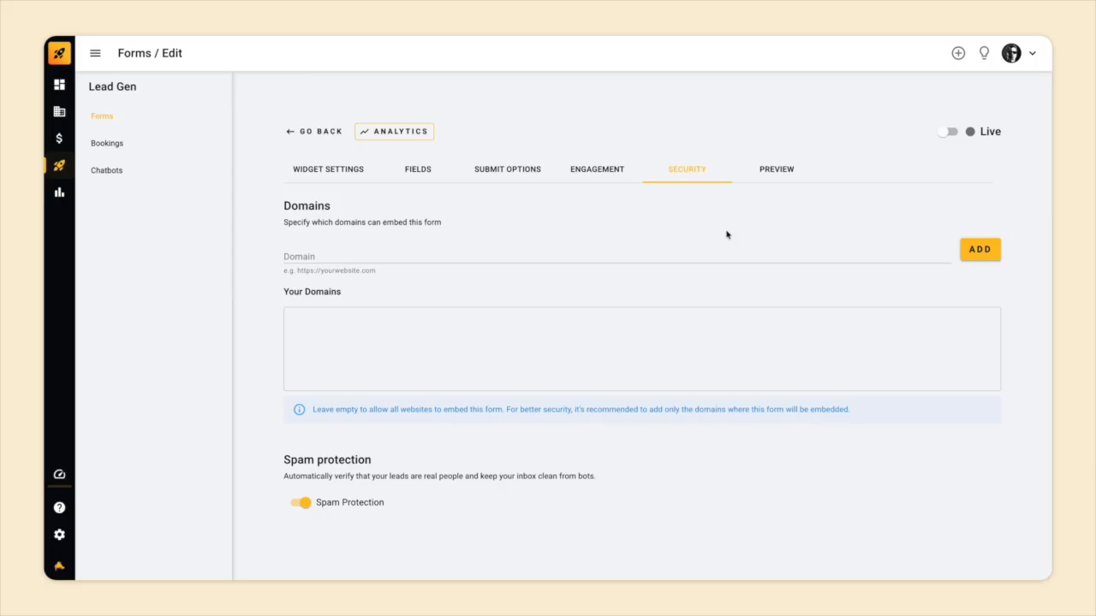
Preview the form and try its revenue answer choices and the phone field's country selection with Spain.
left_click(774, 176)
scroll(888, 267, "down", 2)
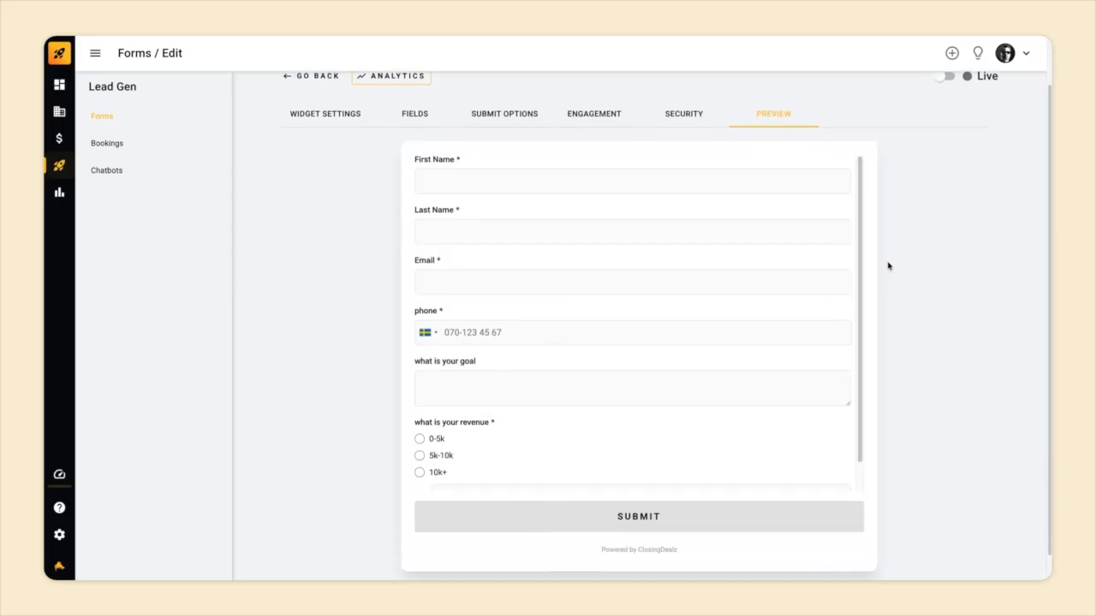
scroll(725, 335, "down", 1)
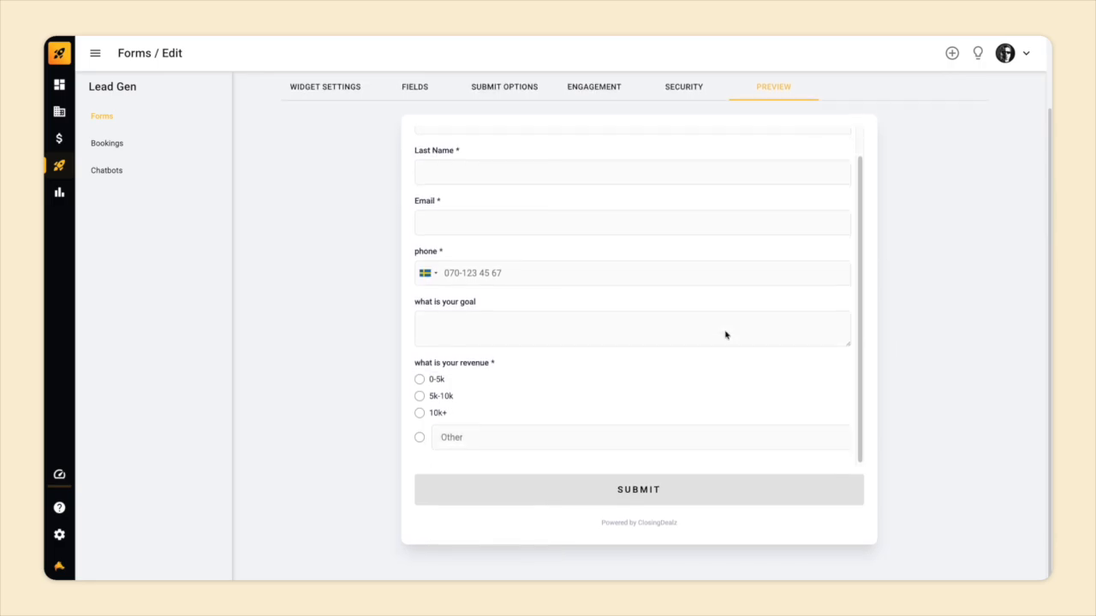
left_click(419, 382)
left_click(419, 415)
left_click(419, 440)
left_click(419, 382)
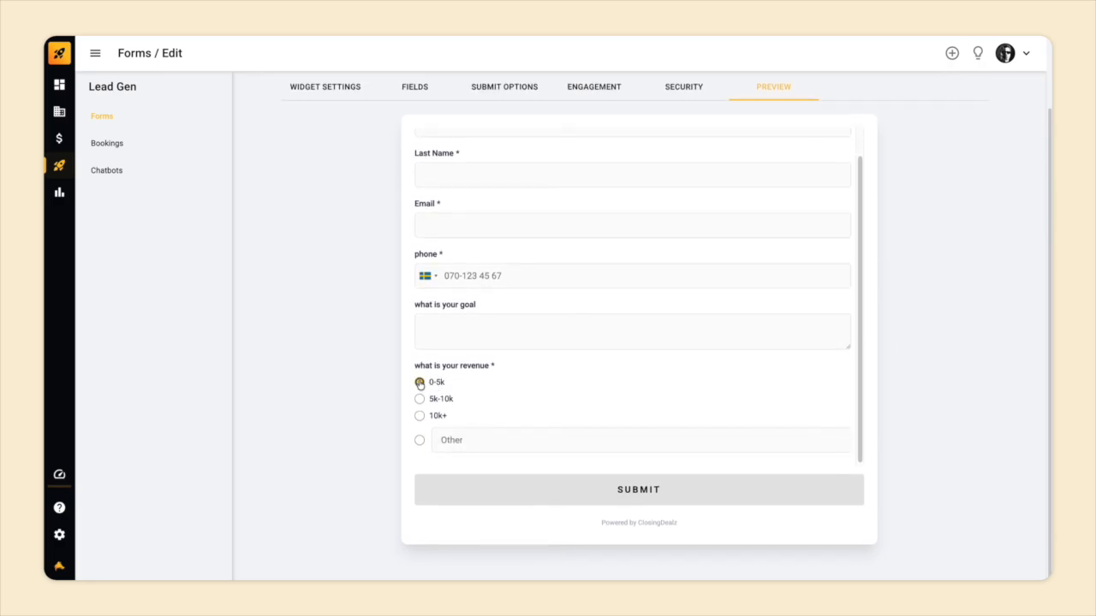
left_click(427, 276)
left_click(448, 330)
Set the form live and save the changes.
scroll(448, 330, "up", 2)
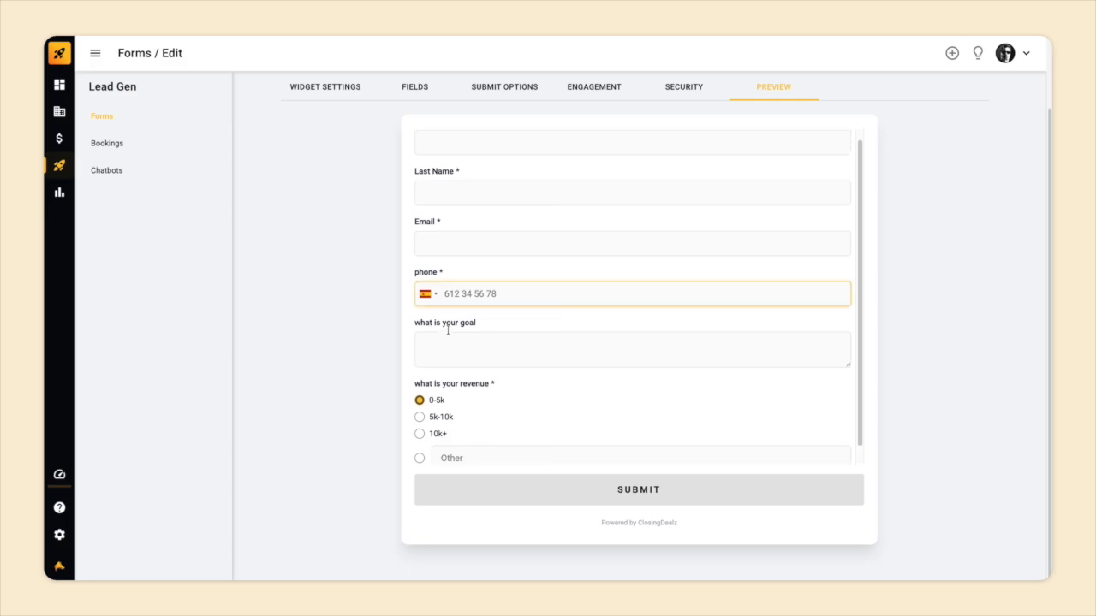
scroll(372, 318, "up", 2)
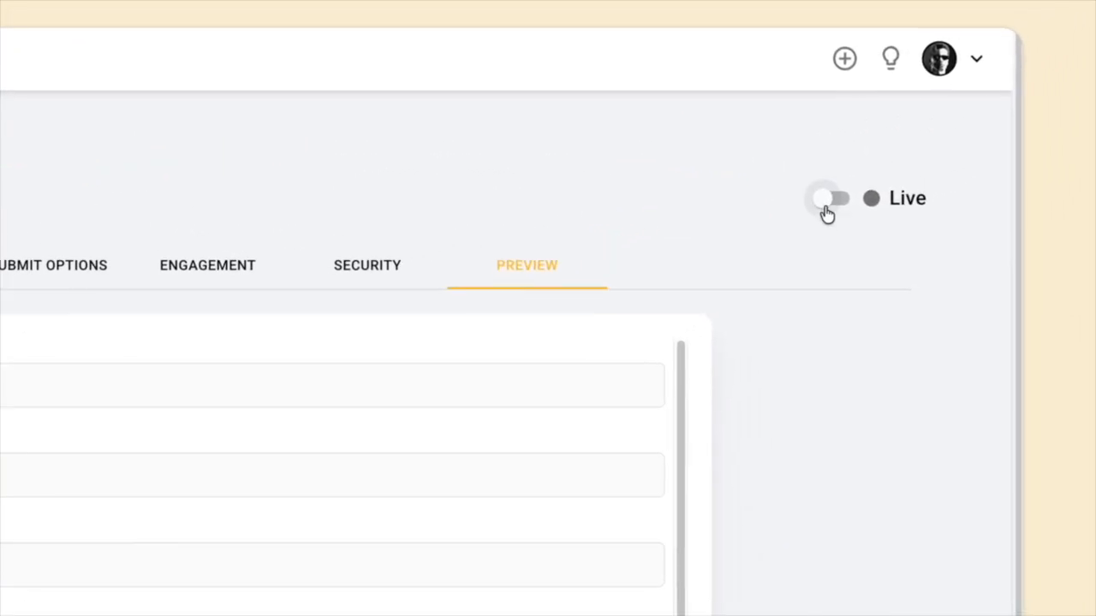
left_click(826, 213)
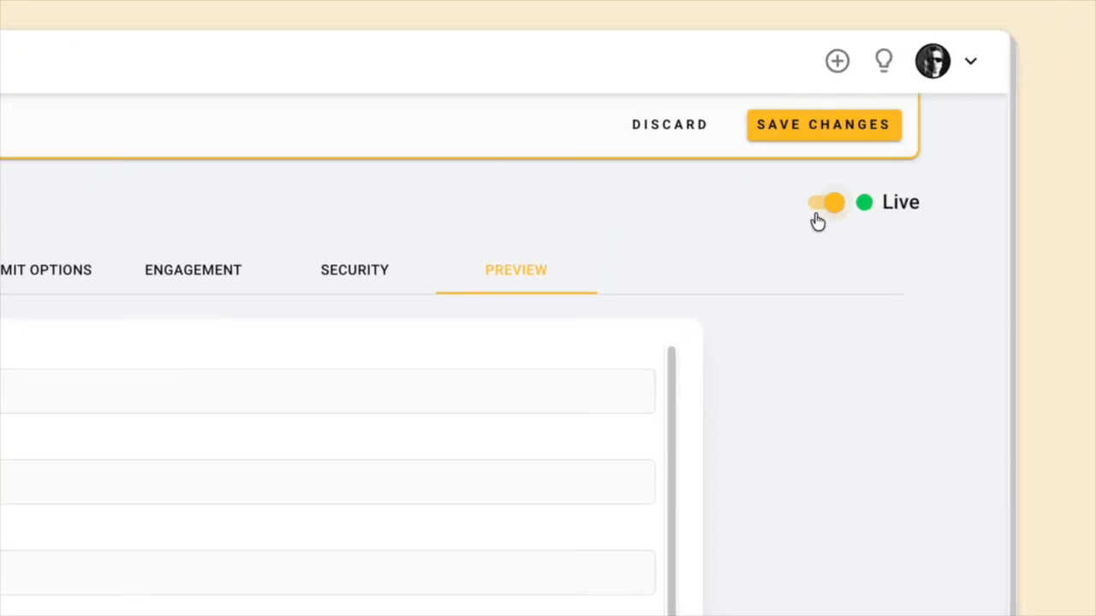
left_click(828, 127)
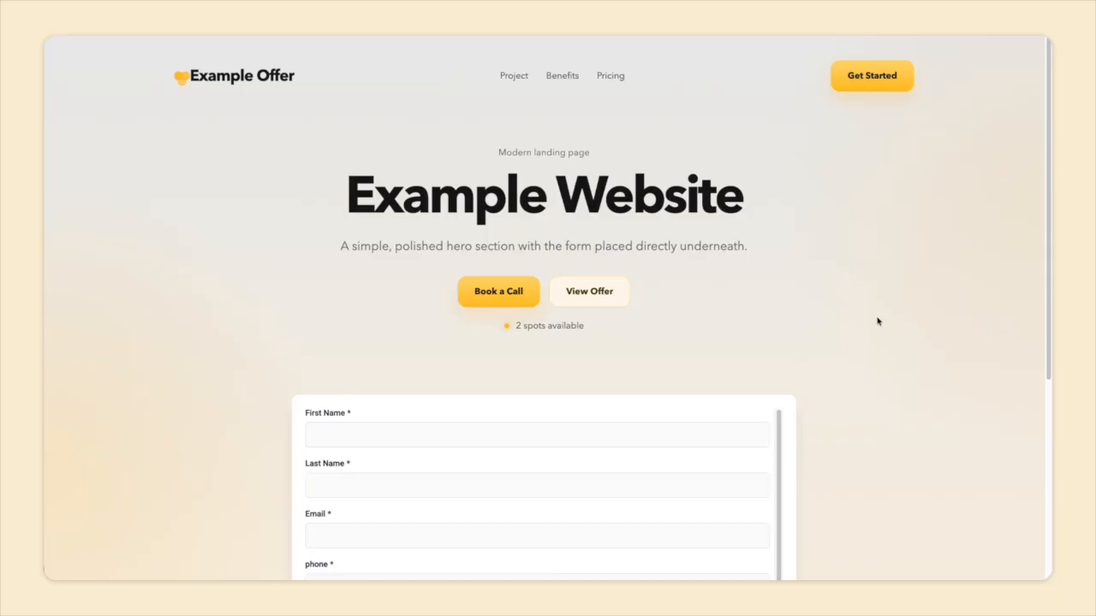
Fill in the contact's first name, last name, email and phone number in the form embedded on the website.
scroll(824, 262, "down", 4)
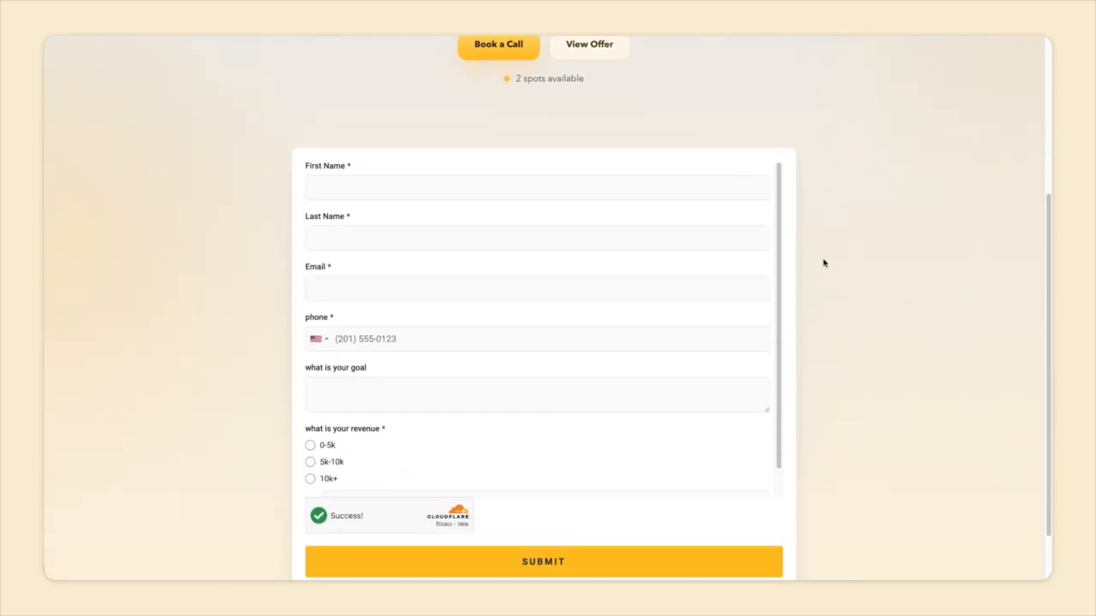
left_click(671, 127)
key("Tab")
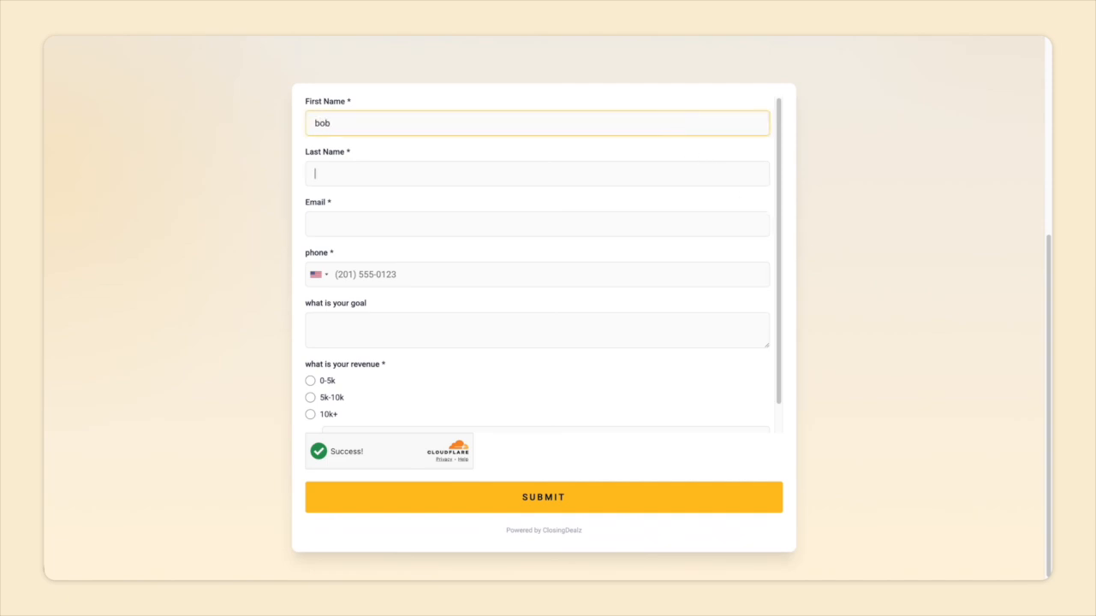
key("Tab")
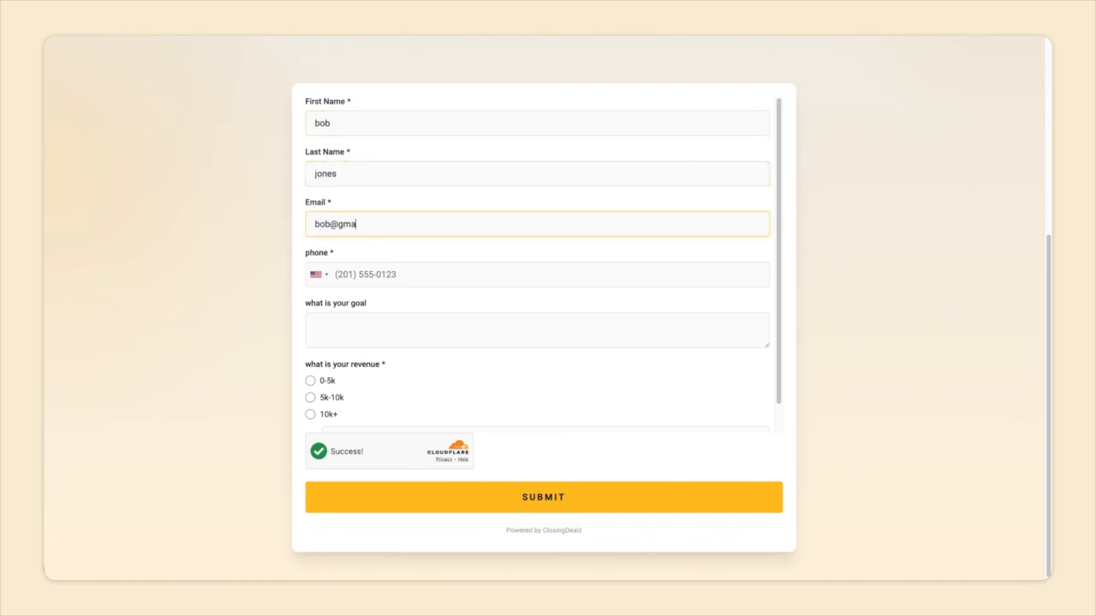
left_click(583, 274)
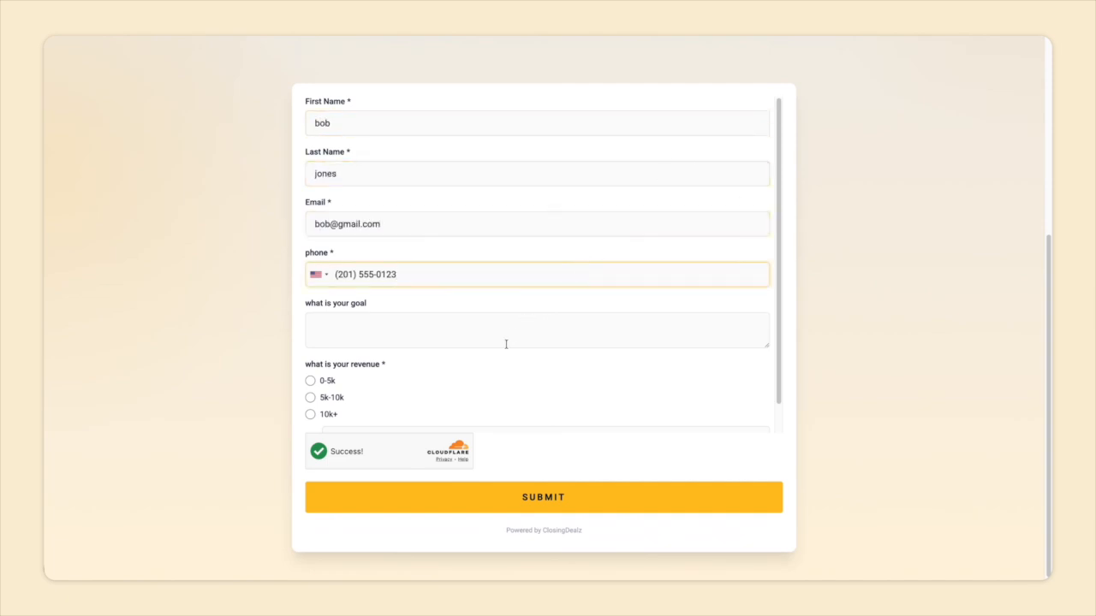
Answer the goal question with "to close more sales", choose 0-5k as the revenue, and submit the form.
scroll(499, 369, "down", 1)
left_click(470, 302)
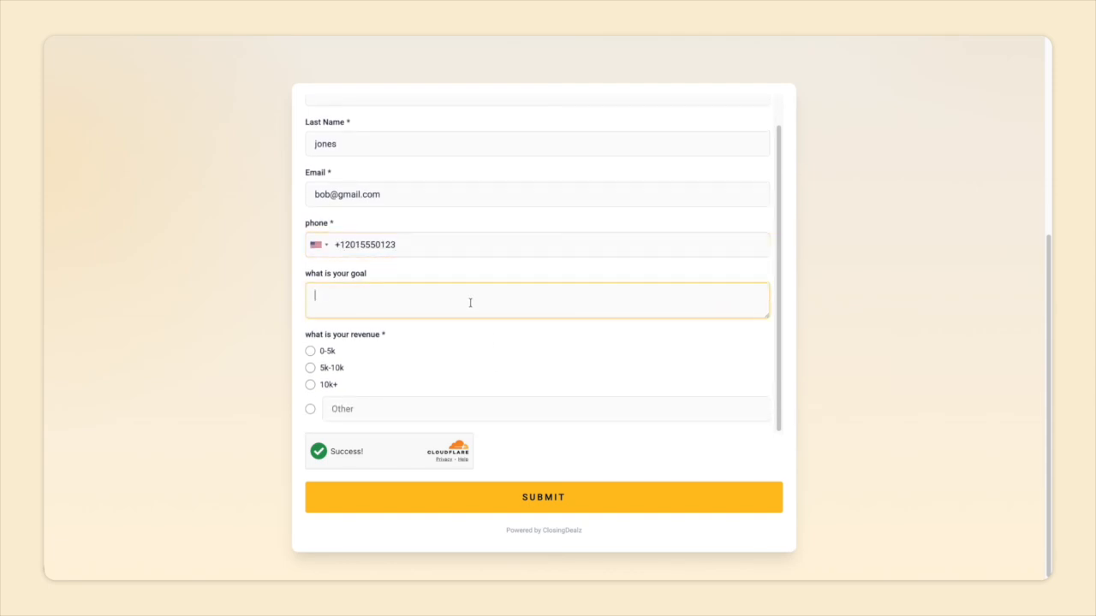
type("to close more sales")
left_click(311, 352)
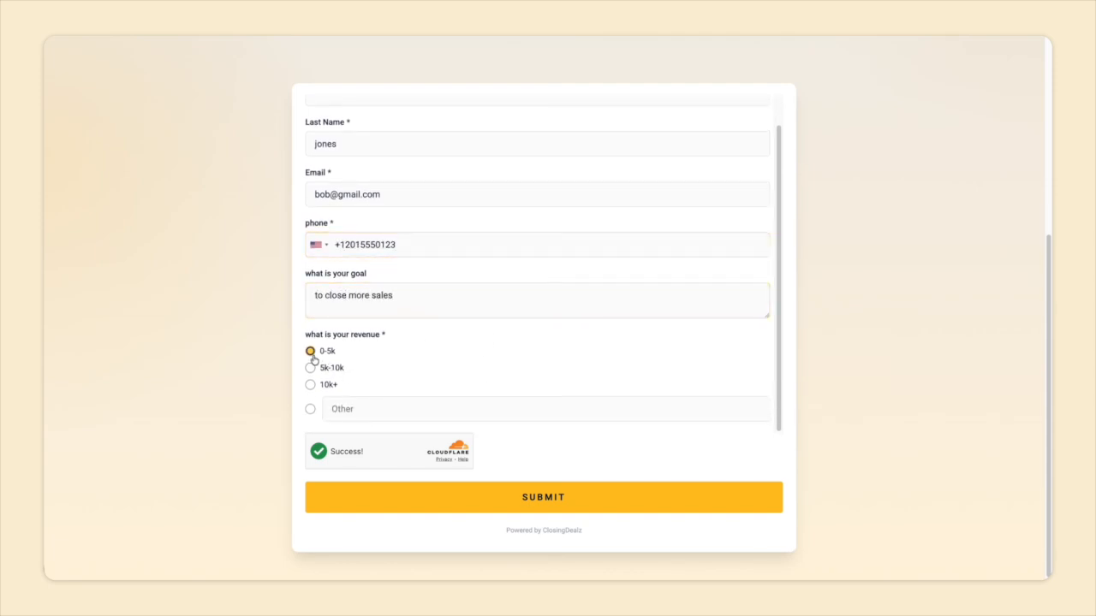
left_click(533, 498)
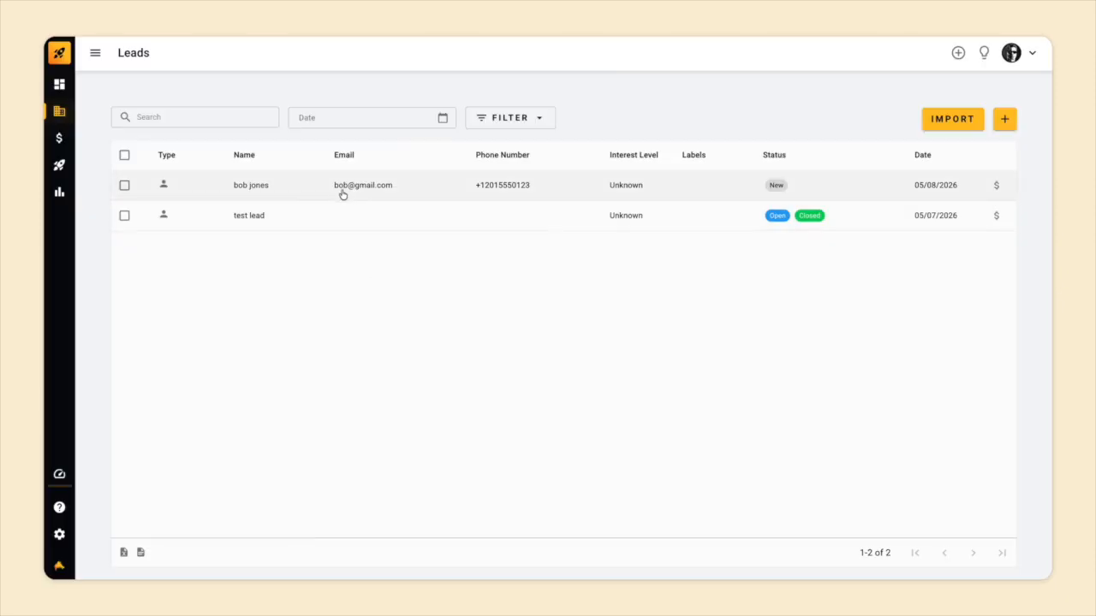
Switch to ClosingDealz, open the newly submitted lead and expand its form submission to review the answers.
left_click(340, 190)
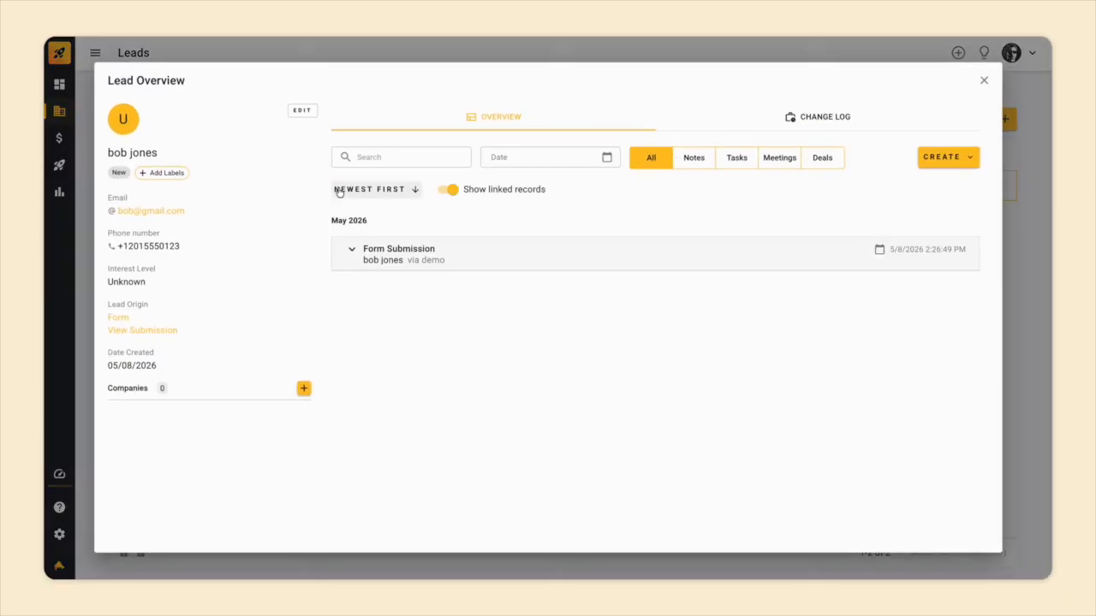
left_click(456, 256)
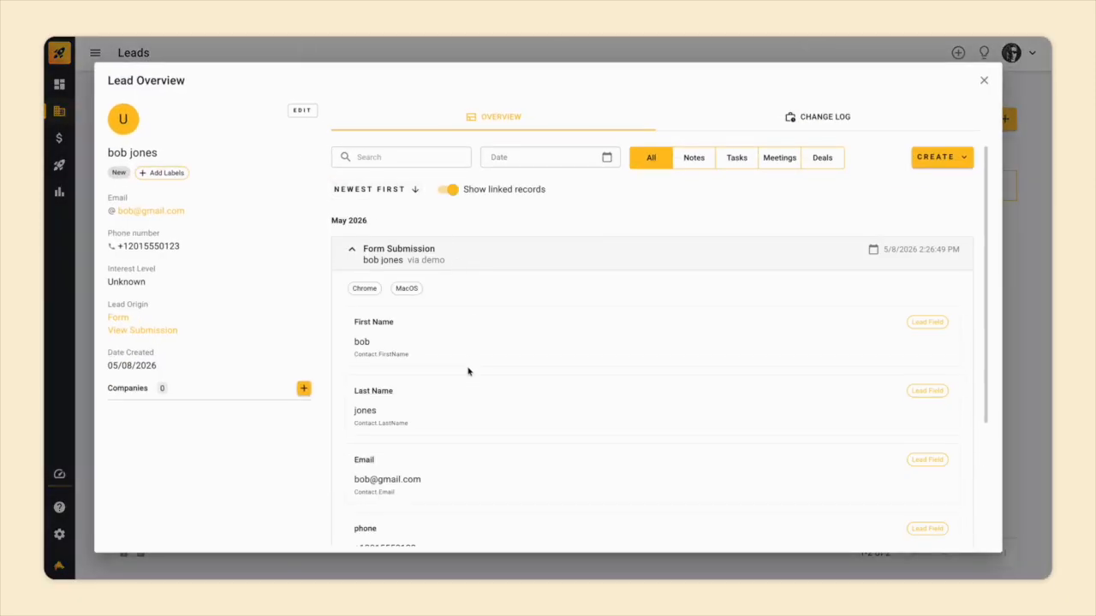
scroll(469, 372, "down", 3)
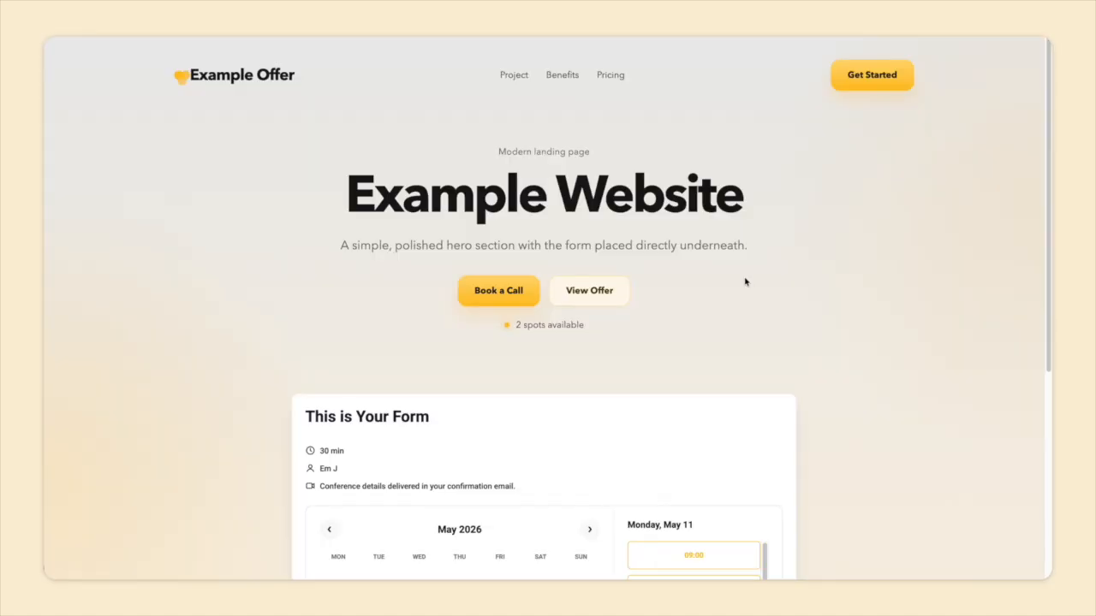
Pick the 10:30 slot on Monday, May 11 in the website's embedded booking form and continue to the contact details.
scroll(818, 339, "down", 4)
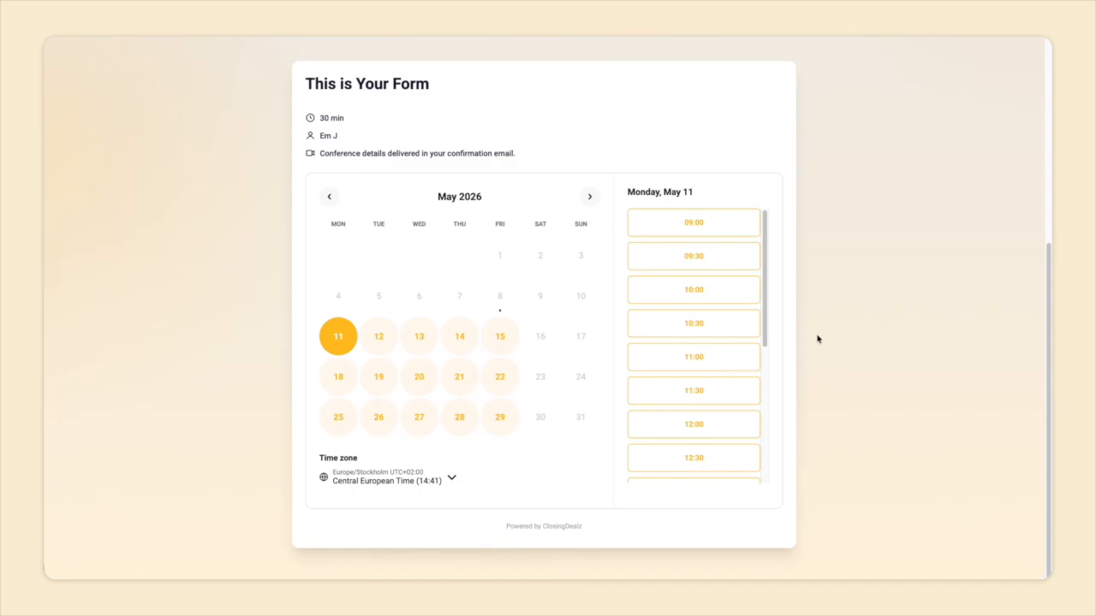
left_click(713, 333)
left_click(713, 327)
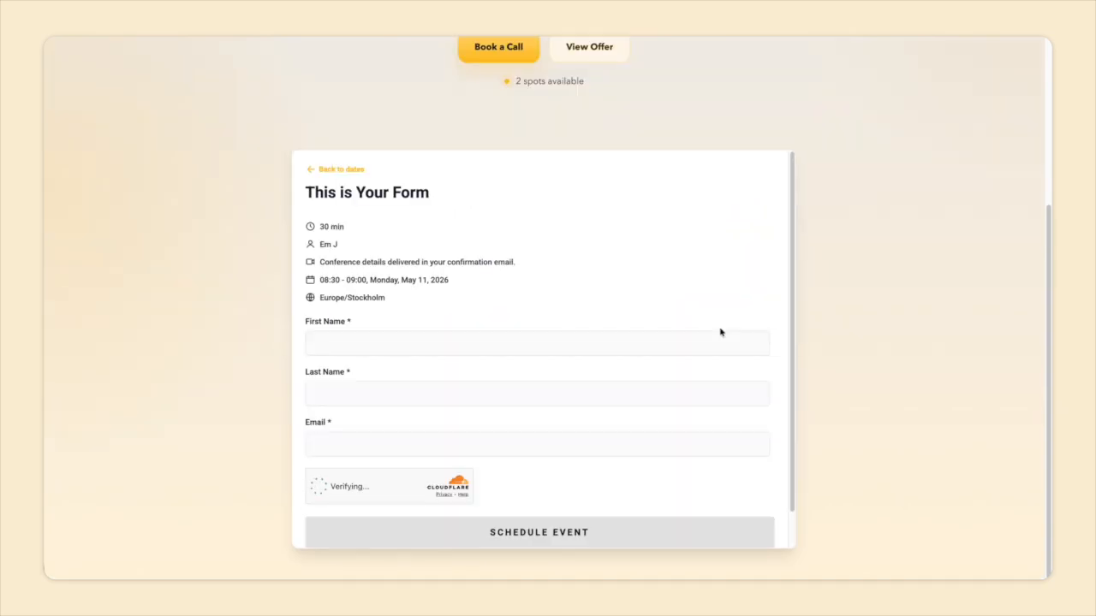